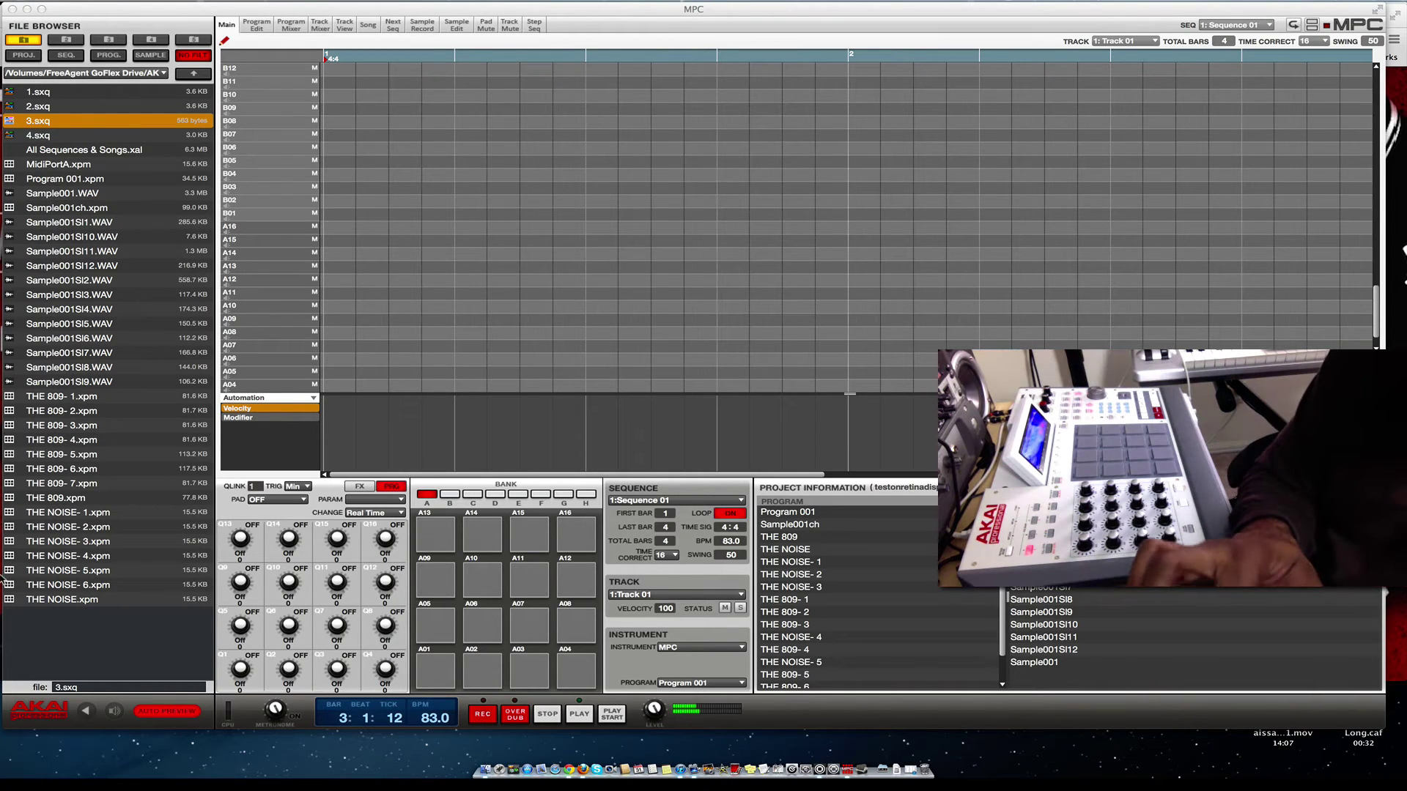
- Turn off Auto Preview and step down the file list from 3.sxq through the Sample001 files to THE NOISE- 2.xpm
left_click(174, 717)
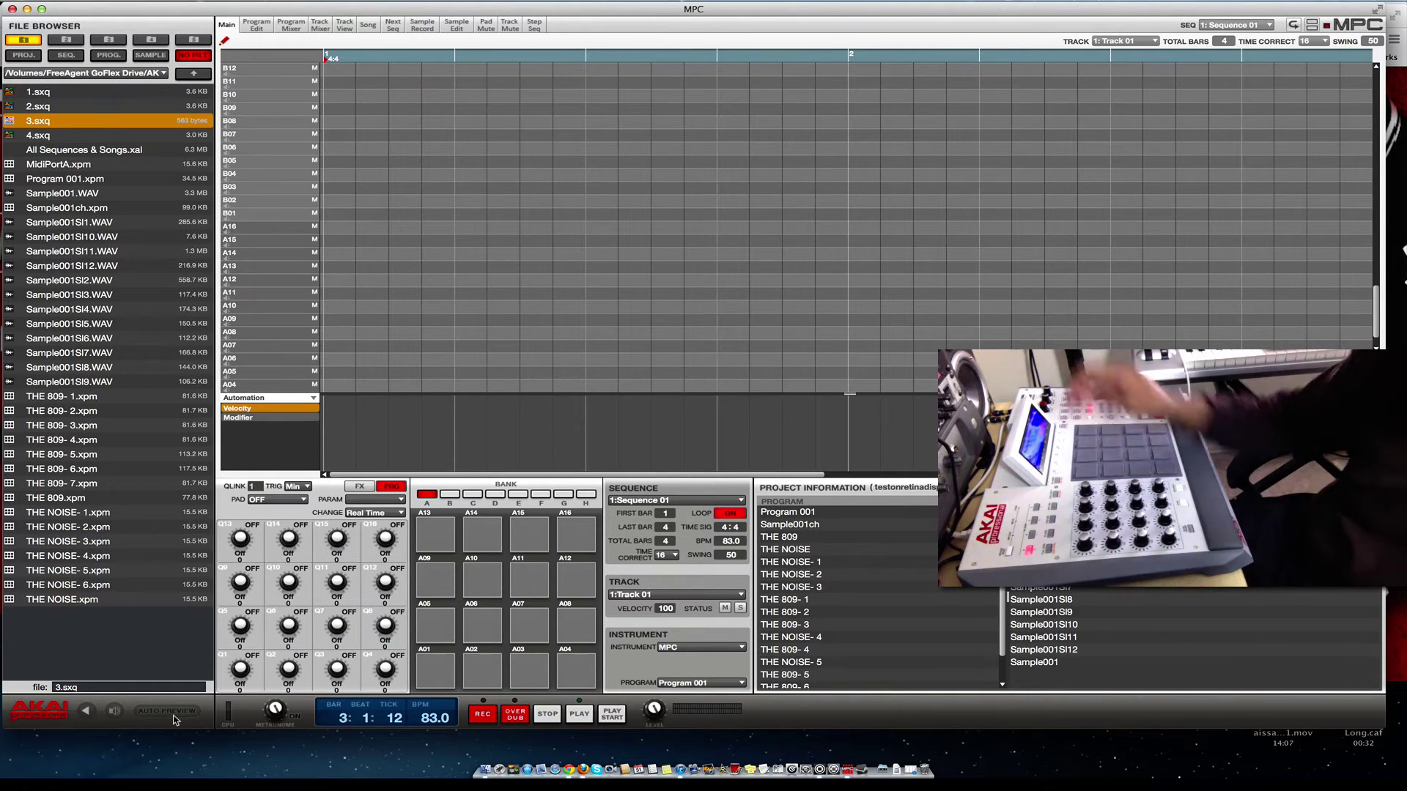
key("Down")
key("Down")
key("Down")
key("Down")
key("Down")
key("Down")
key("Down")
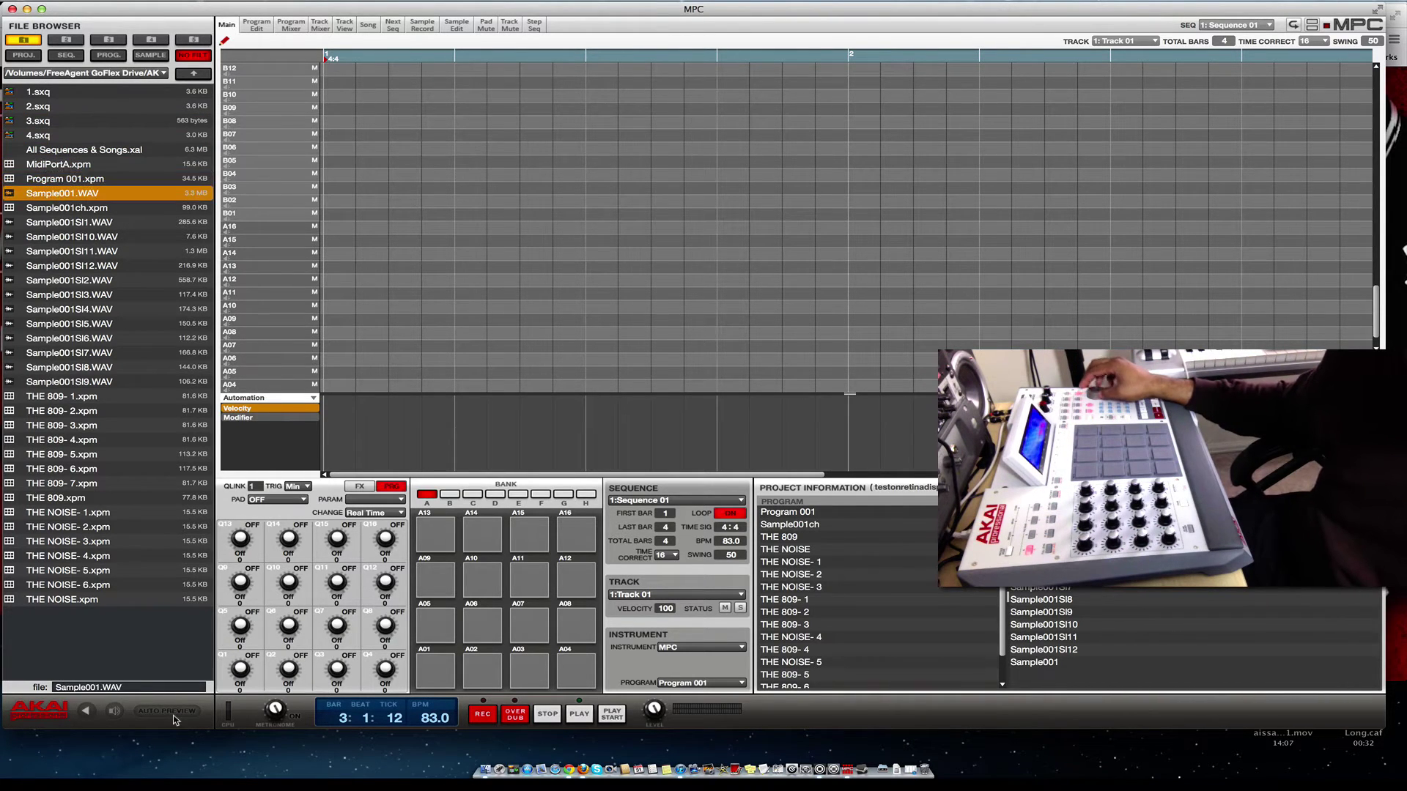
key("Down")
key("Down")
key("Down")
key("Down")
key("Down")
key("Down")
key("Down")
key("Down")
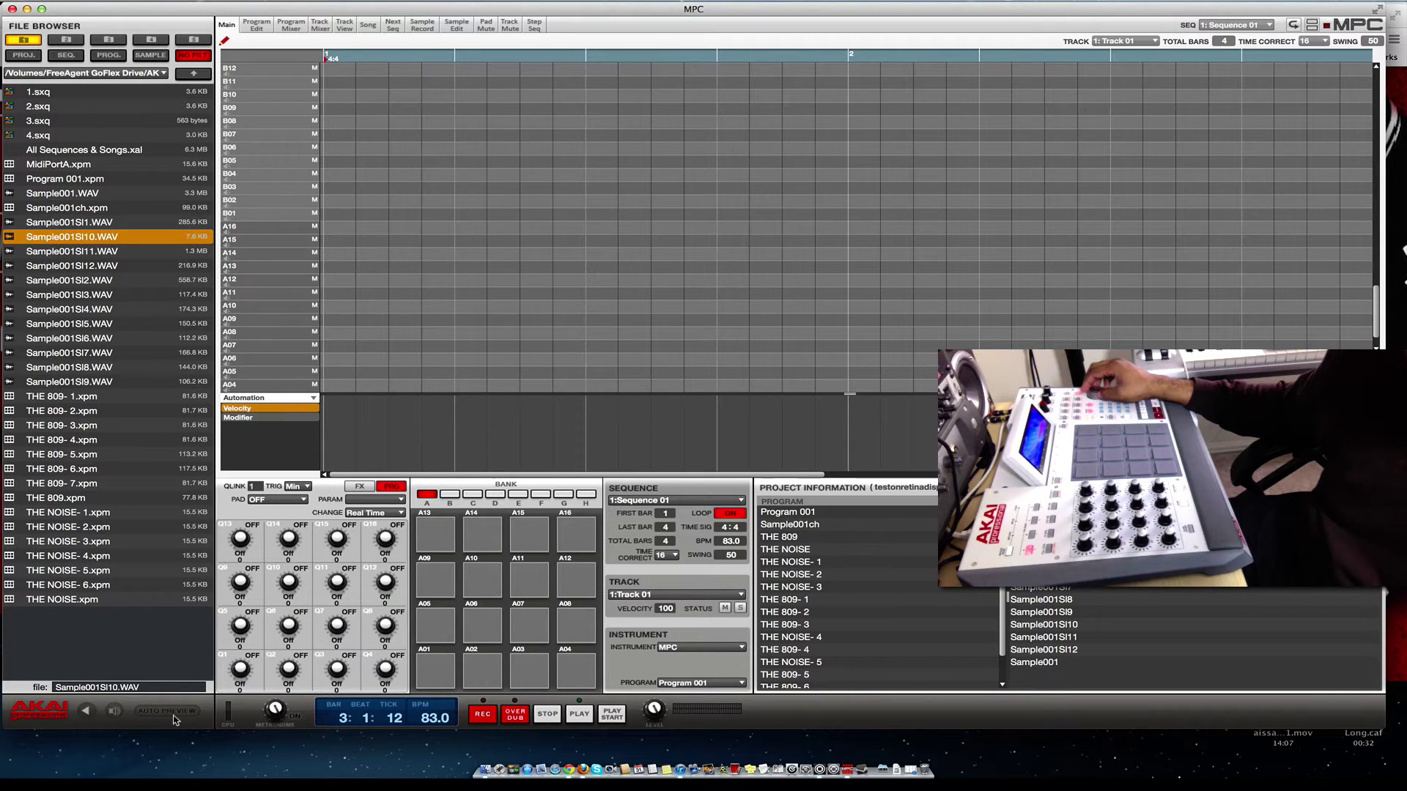
key("Down")
key("Down")
key("Down")
key("Down")
key("Down")
key("Down")
key("Down")
key("Down")
key("Down")
key("Down")
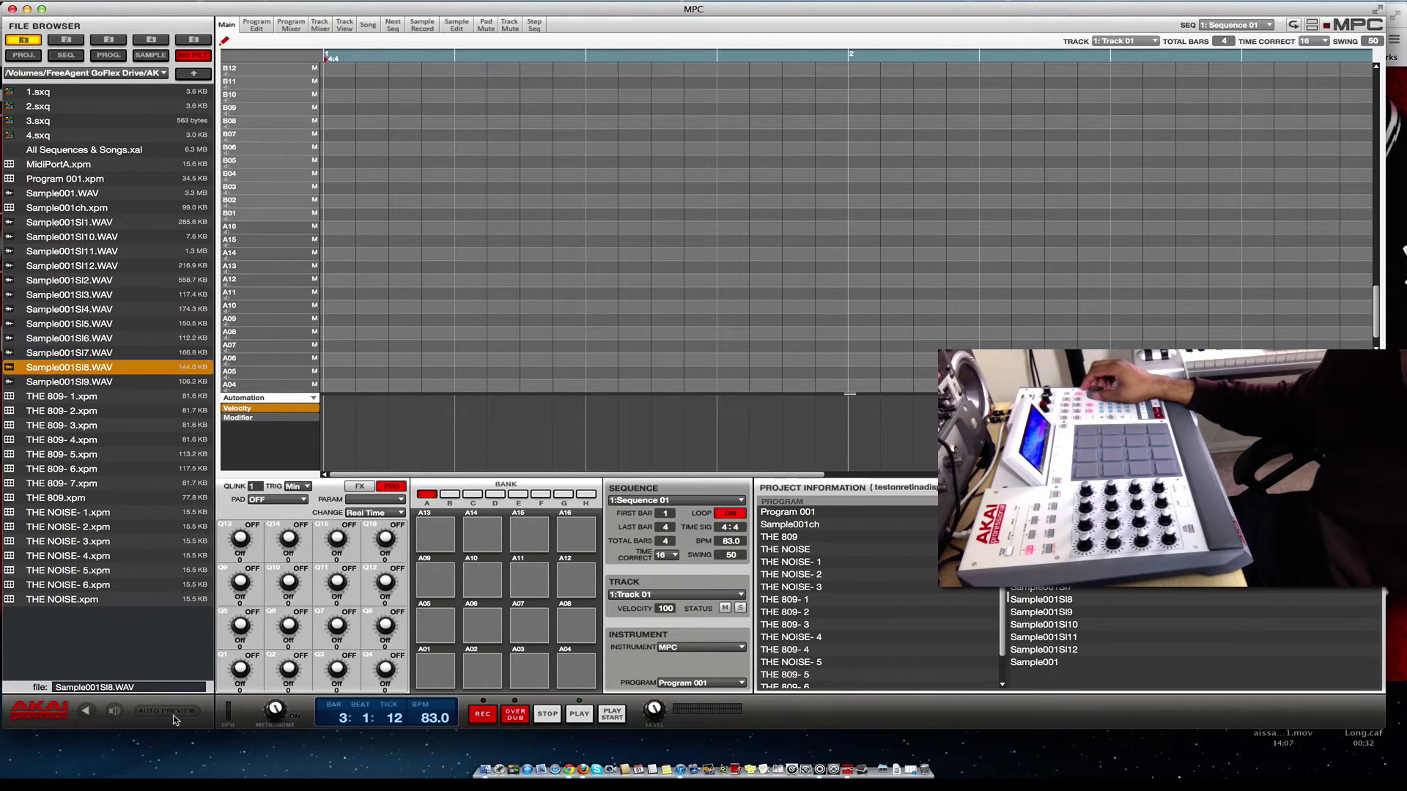
key("Down")
key("Down")
key("Down")
key("Down")
key("Down")
key("Down")
key("Down")
key("Down")
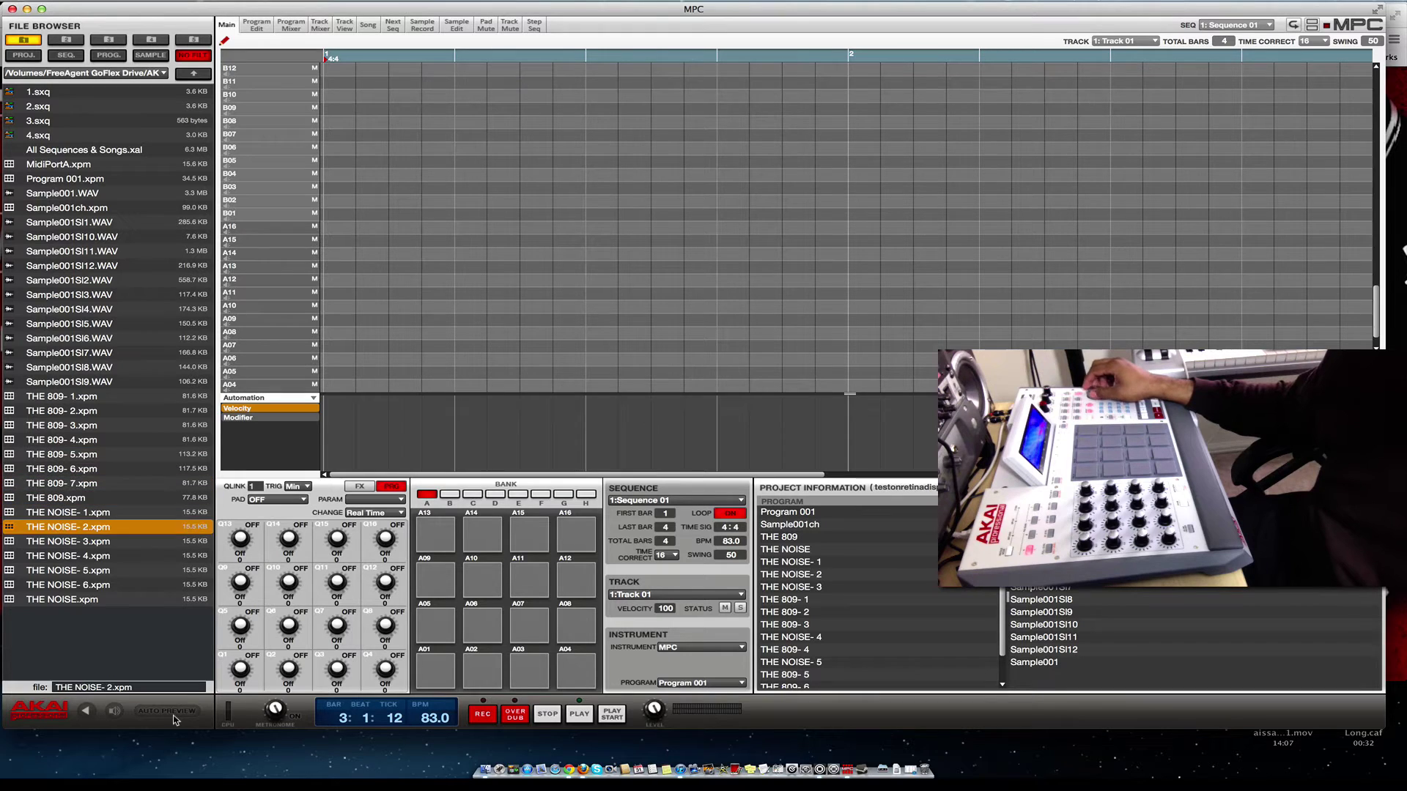
- Step back and forth through THE 809 and THE NOISE program files, ending on THE 809- 1.xpm
key("Up")
key("Up")
key("Up")
key("Up")
key("Up")
key("Up")
key("Up")
key("Up")
key("Up")
key("Up")
key("Up")
key("Up")
key("Up")
key("Up")
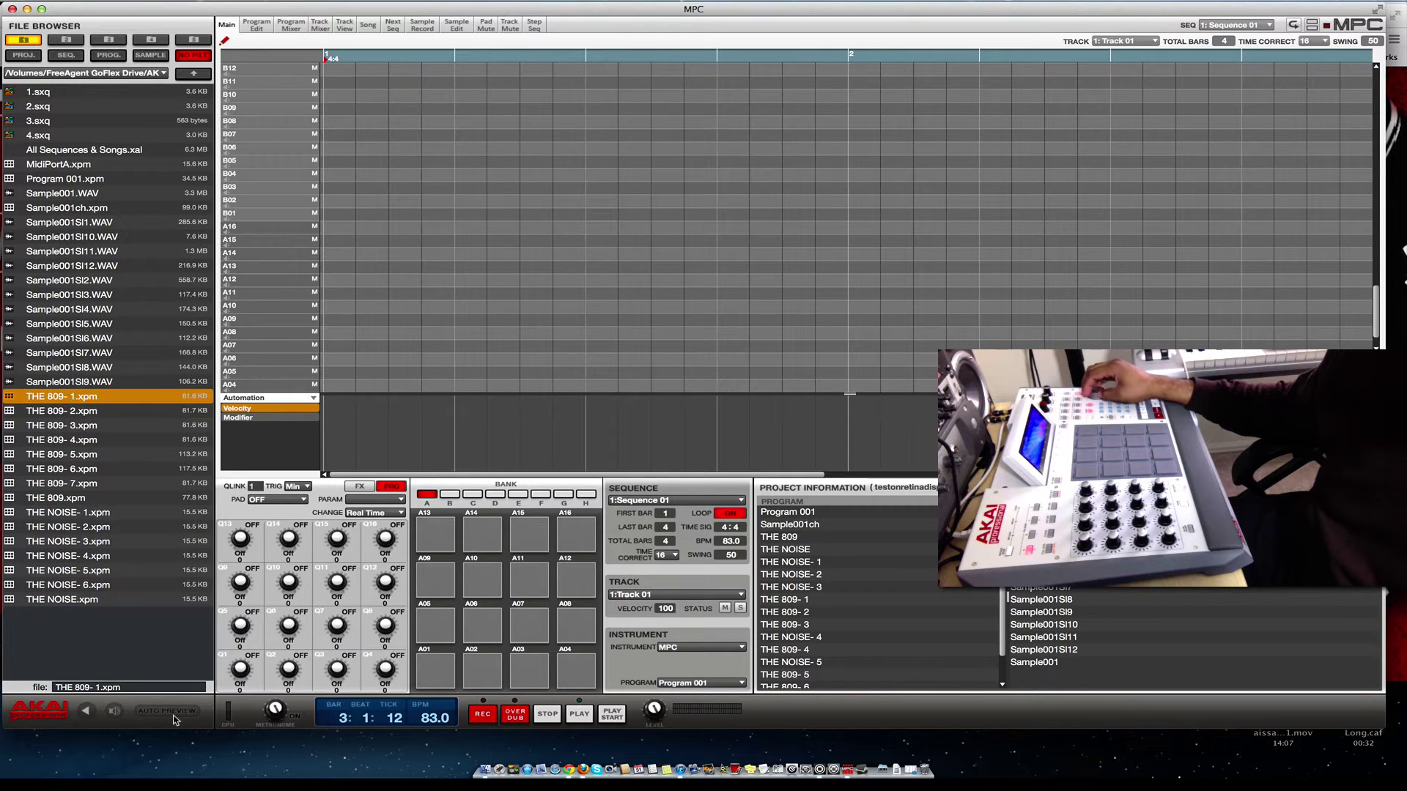
key("Down")
key("Down")
key("Down")
key("Down")
key("Down")
key("Down")
key("Down")
key("Down")
key("Down")
key("Down")
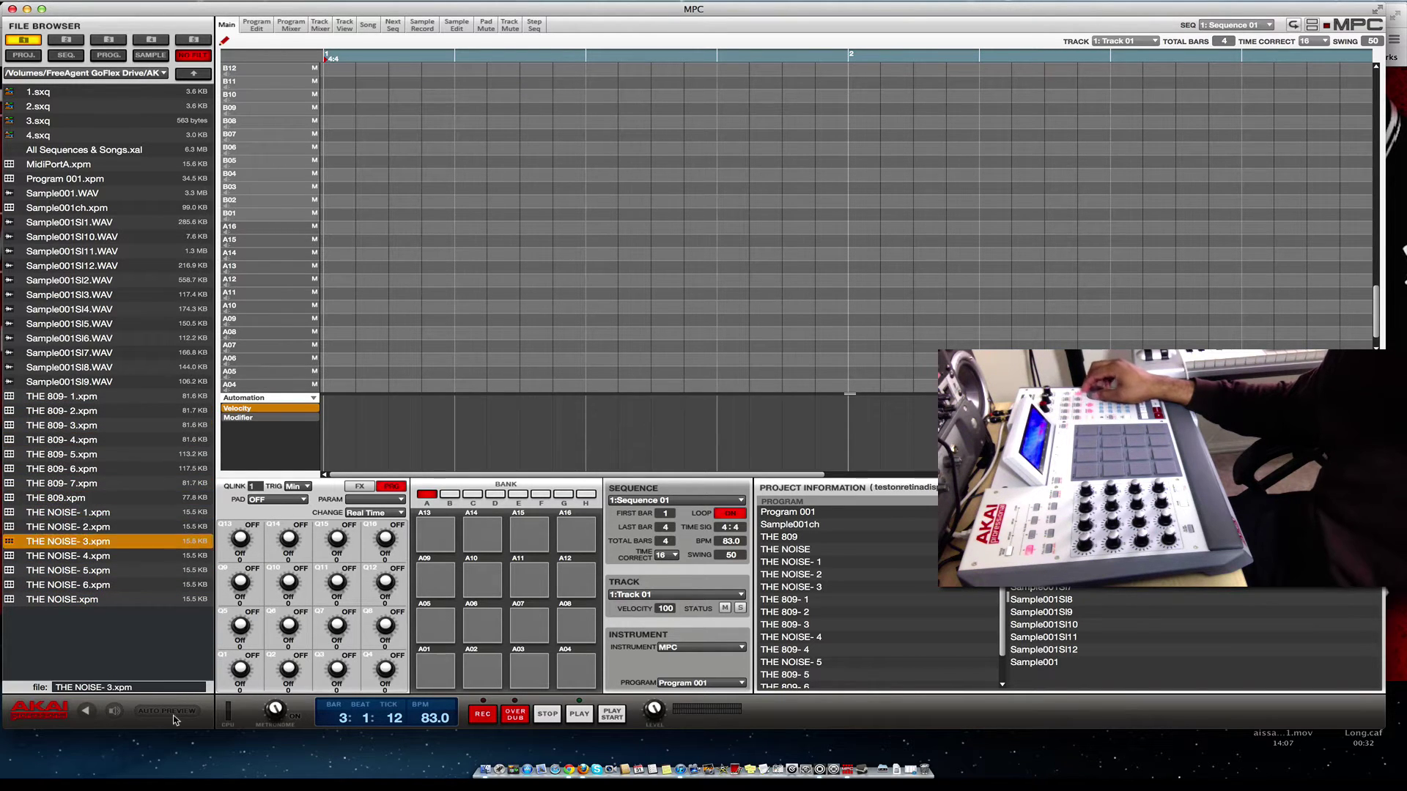
key("Up")
key("Up")
key("Up")
key("Up")
key("Up")
key("Up")
key("Up")
key("Up")
key("Up")
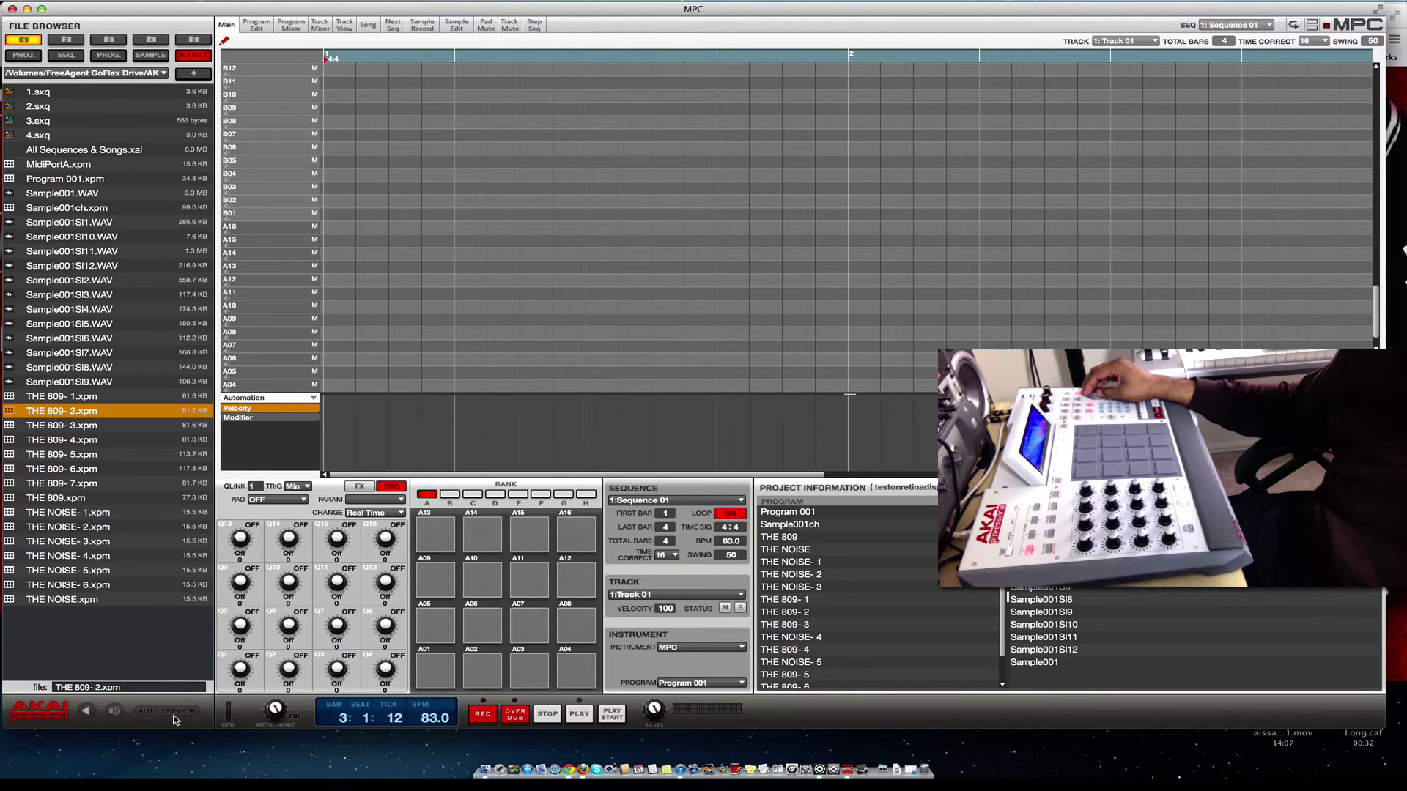
key("Up")
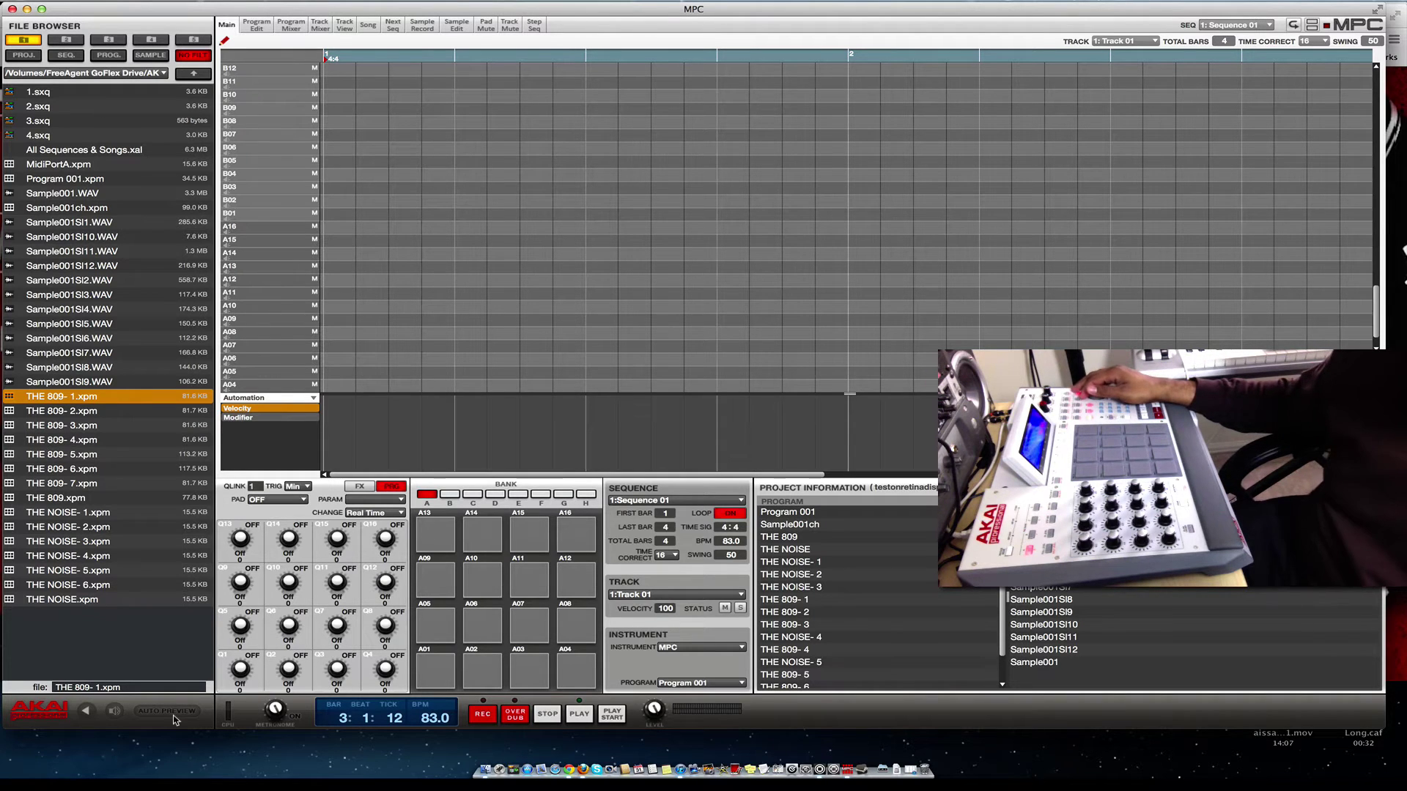
key("Down")
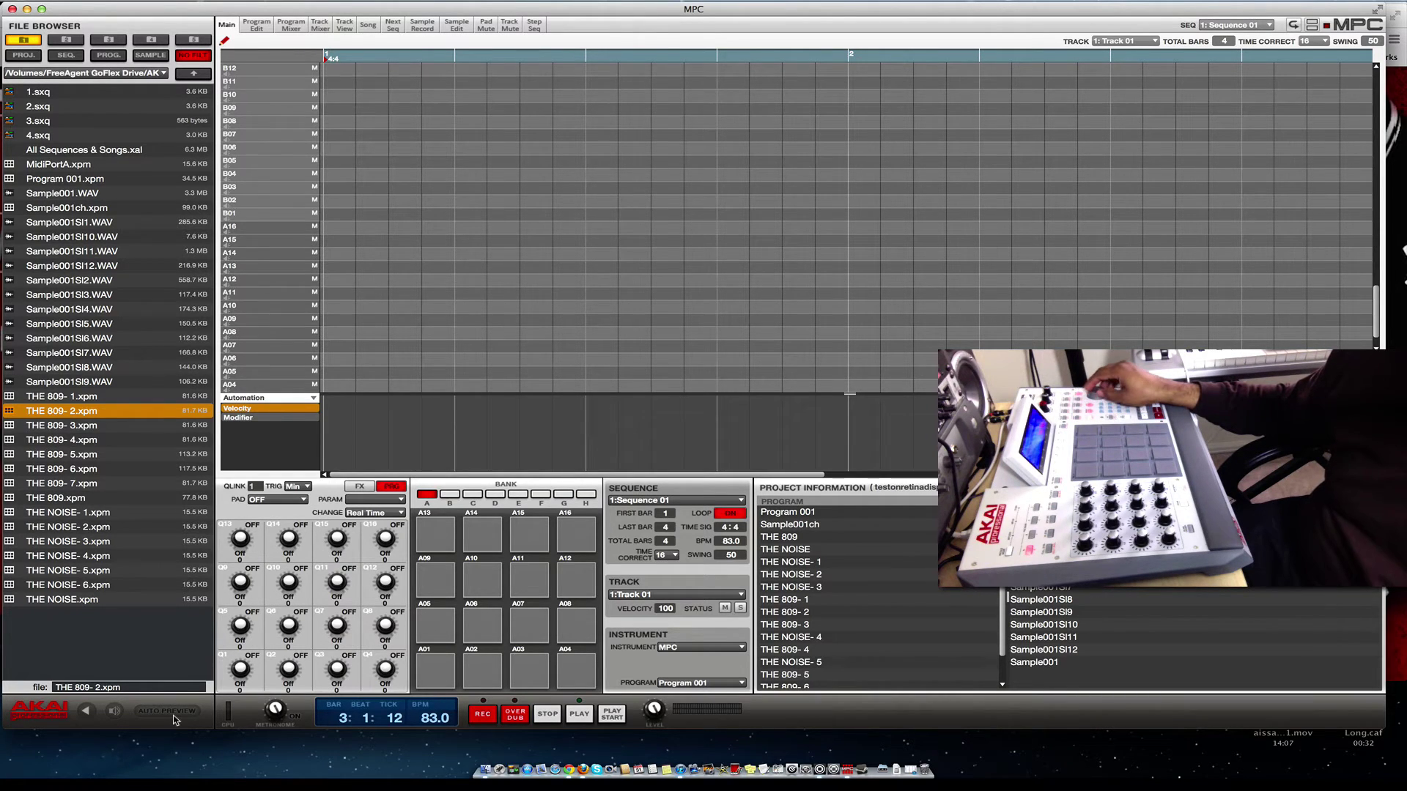
key("Down")
key("Up")
key("Up")
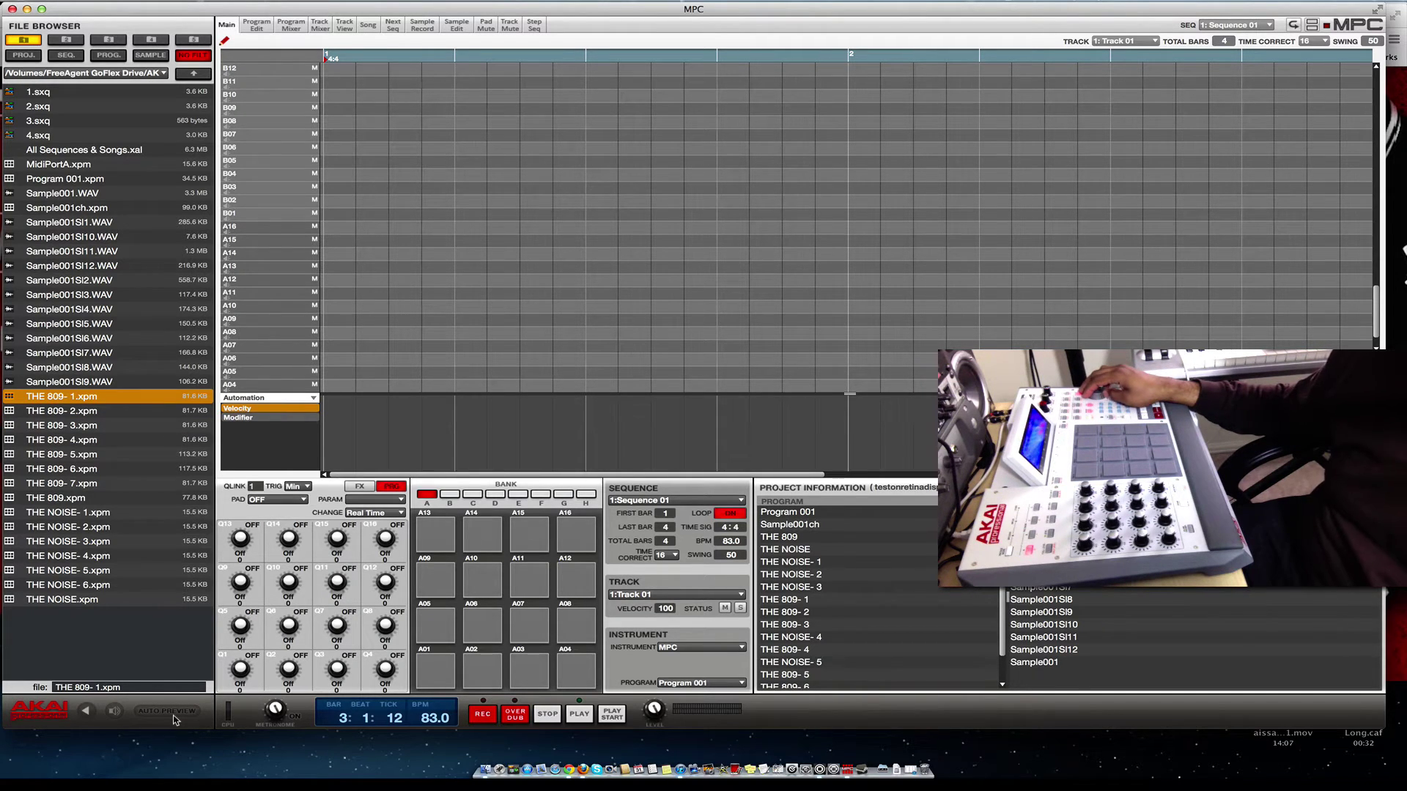
key("Down")
key("Down")
key("Down")
key("Down")
key("Down")
key("Down")
key("Down")
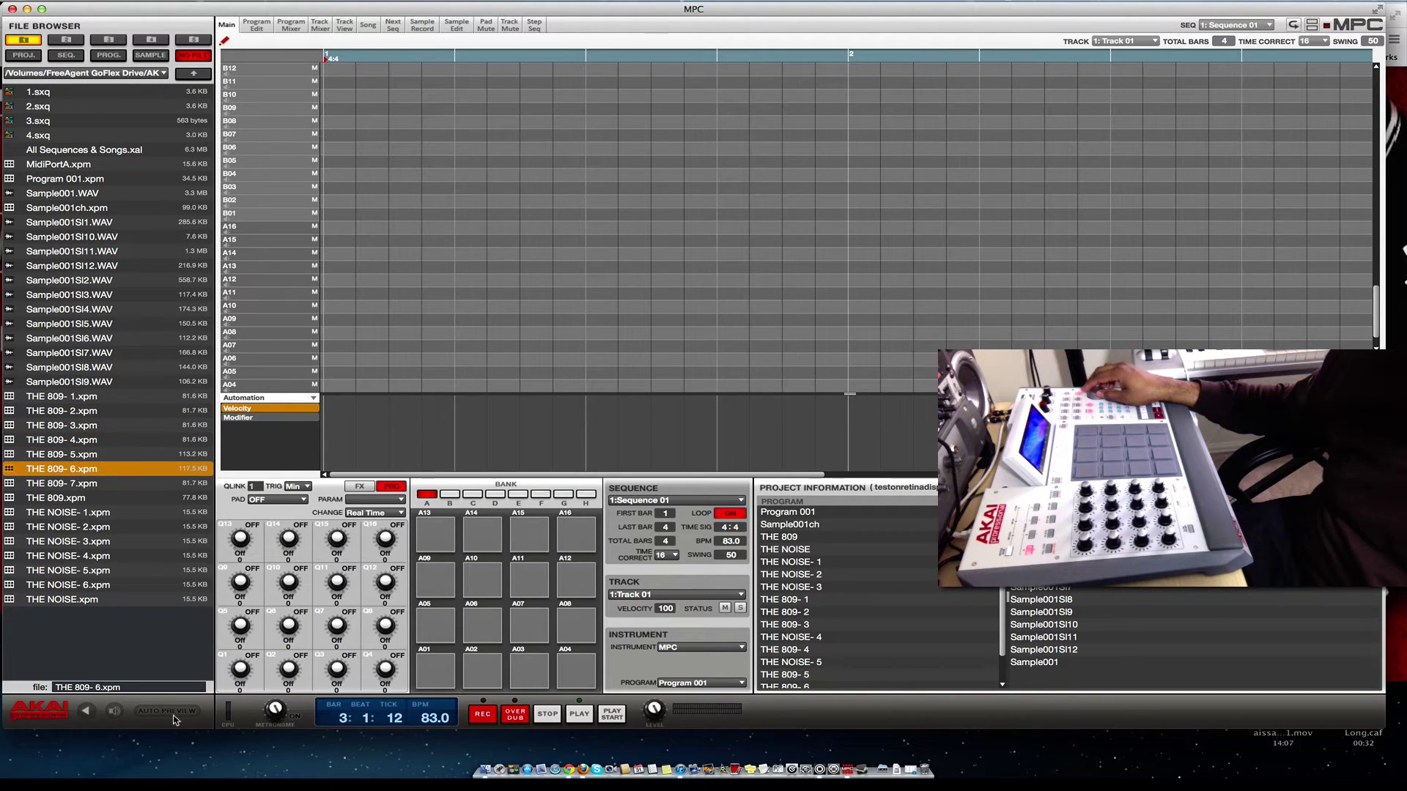
key("Down")
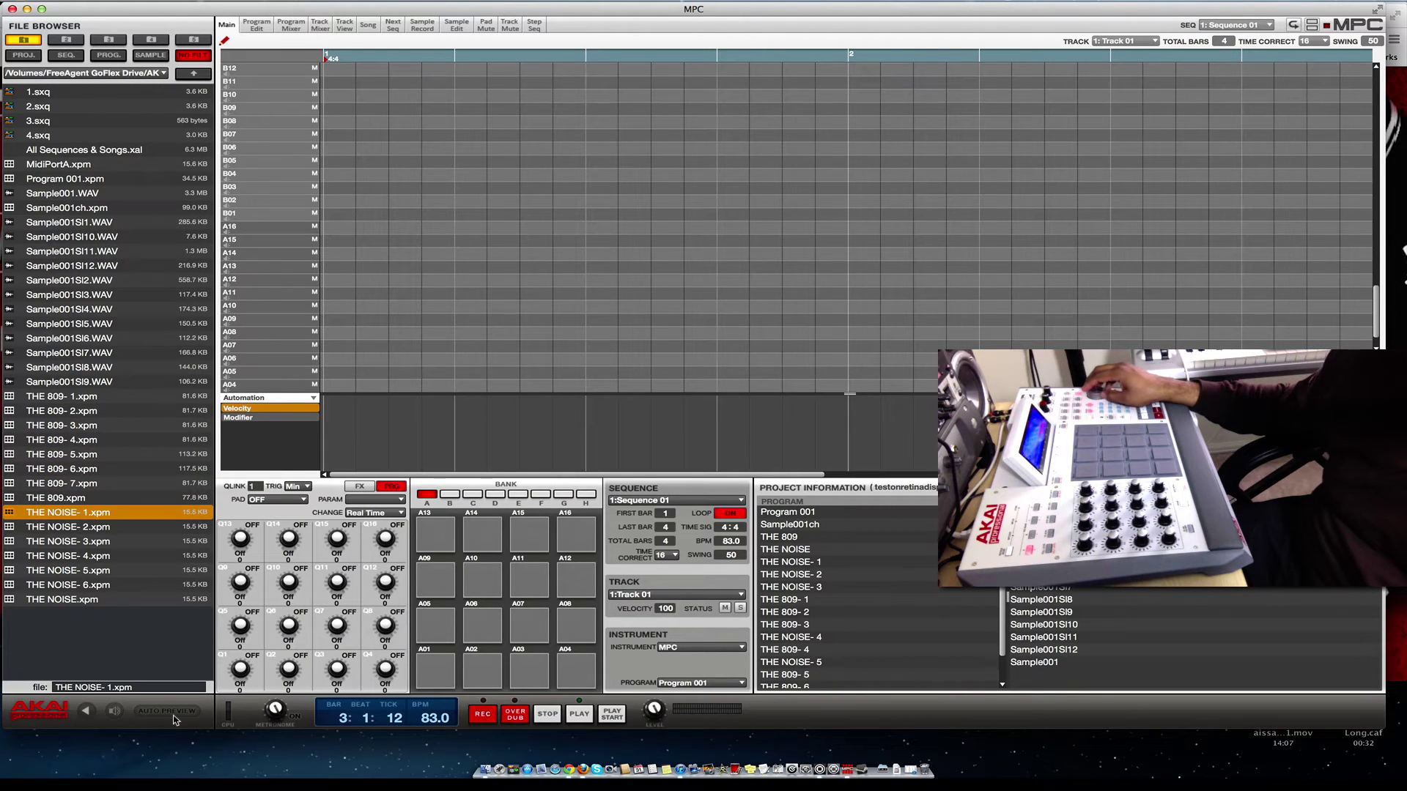
key("Up")
key("Up")
key("Up")
key("Up")
key("Up")
key("Up")
key("Up")
key("Up")
key("Up")
key("Down")
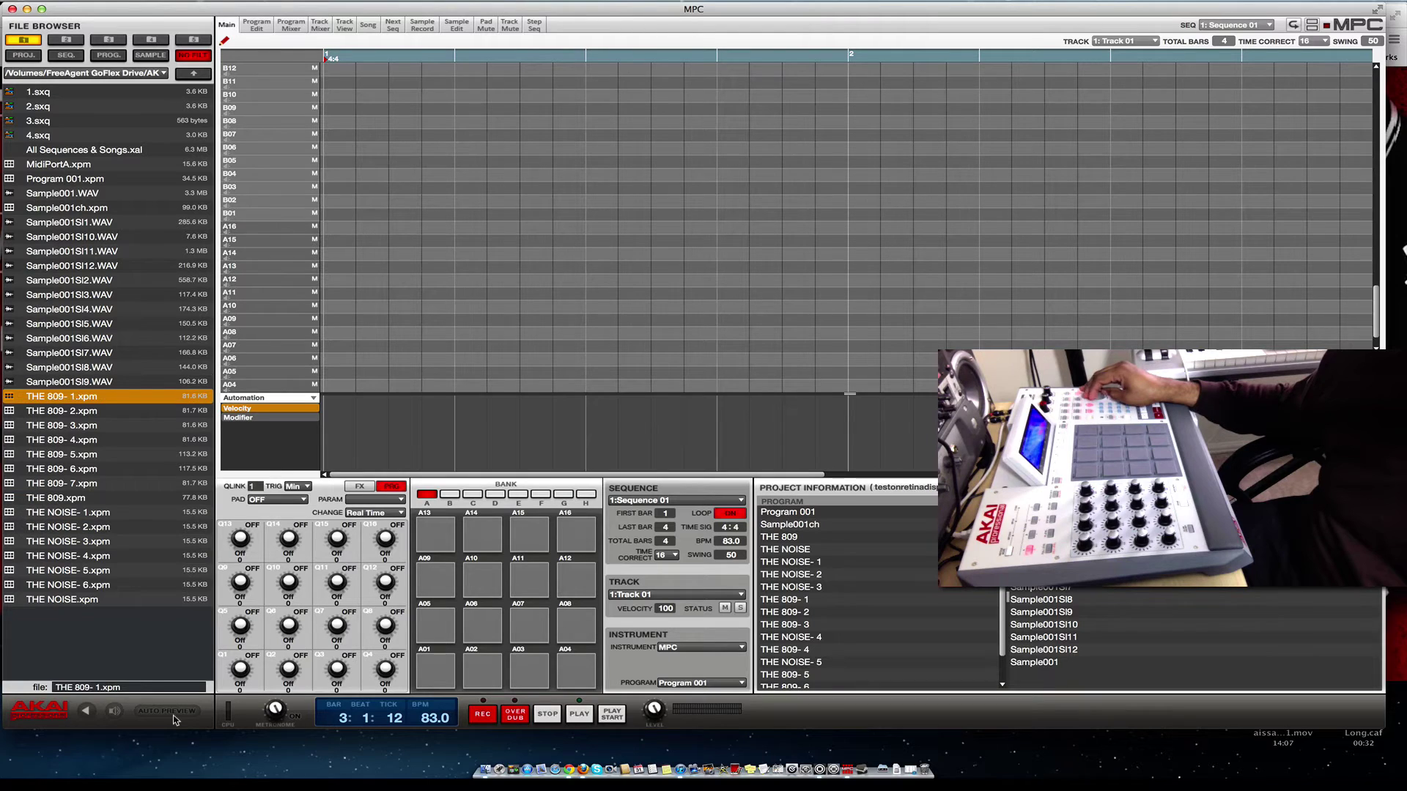
key("Down")
key("Down")
key("Down")
key("Down")
key("Down")
key("Down")
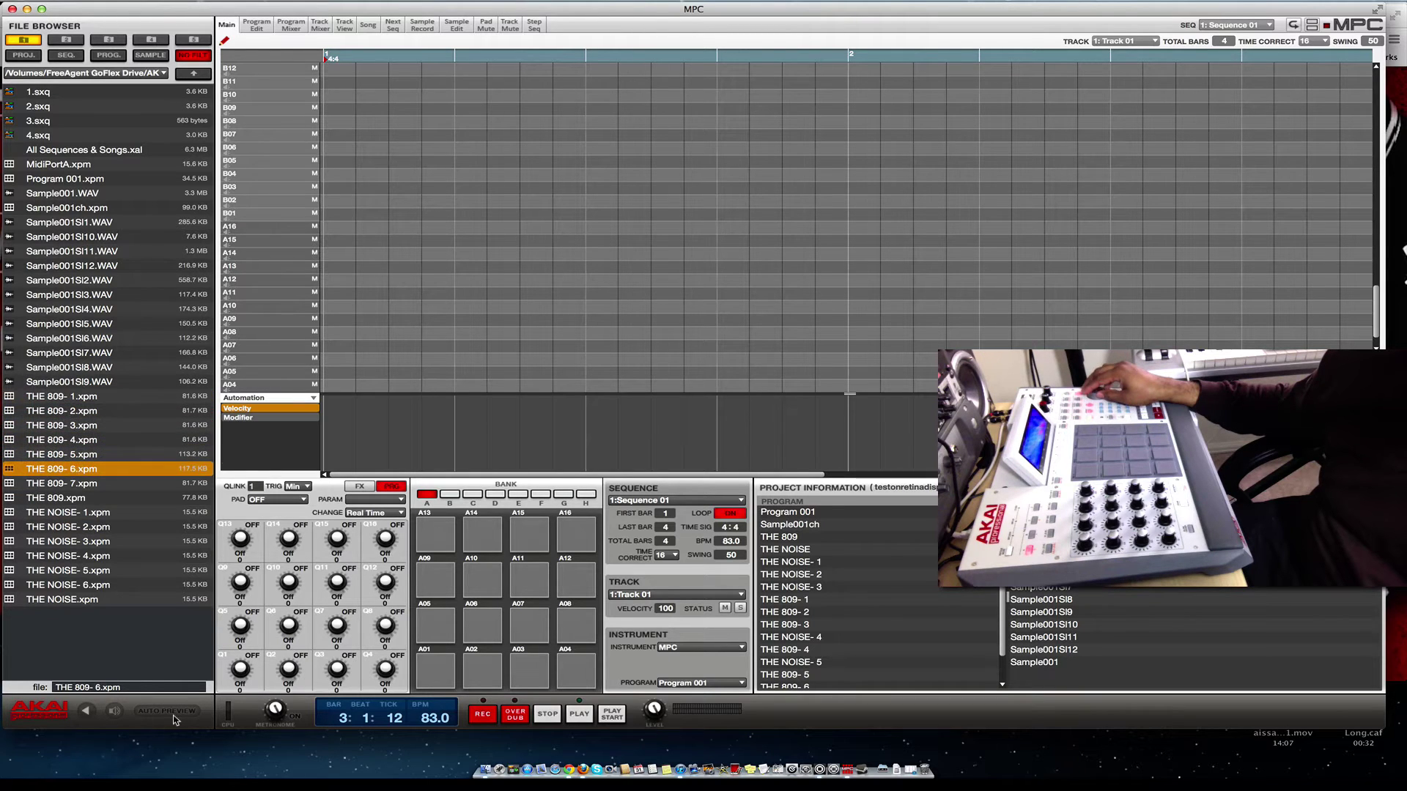
key("Down")
key("Down")
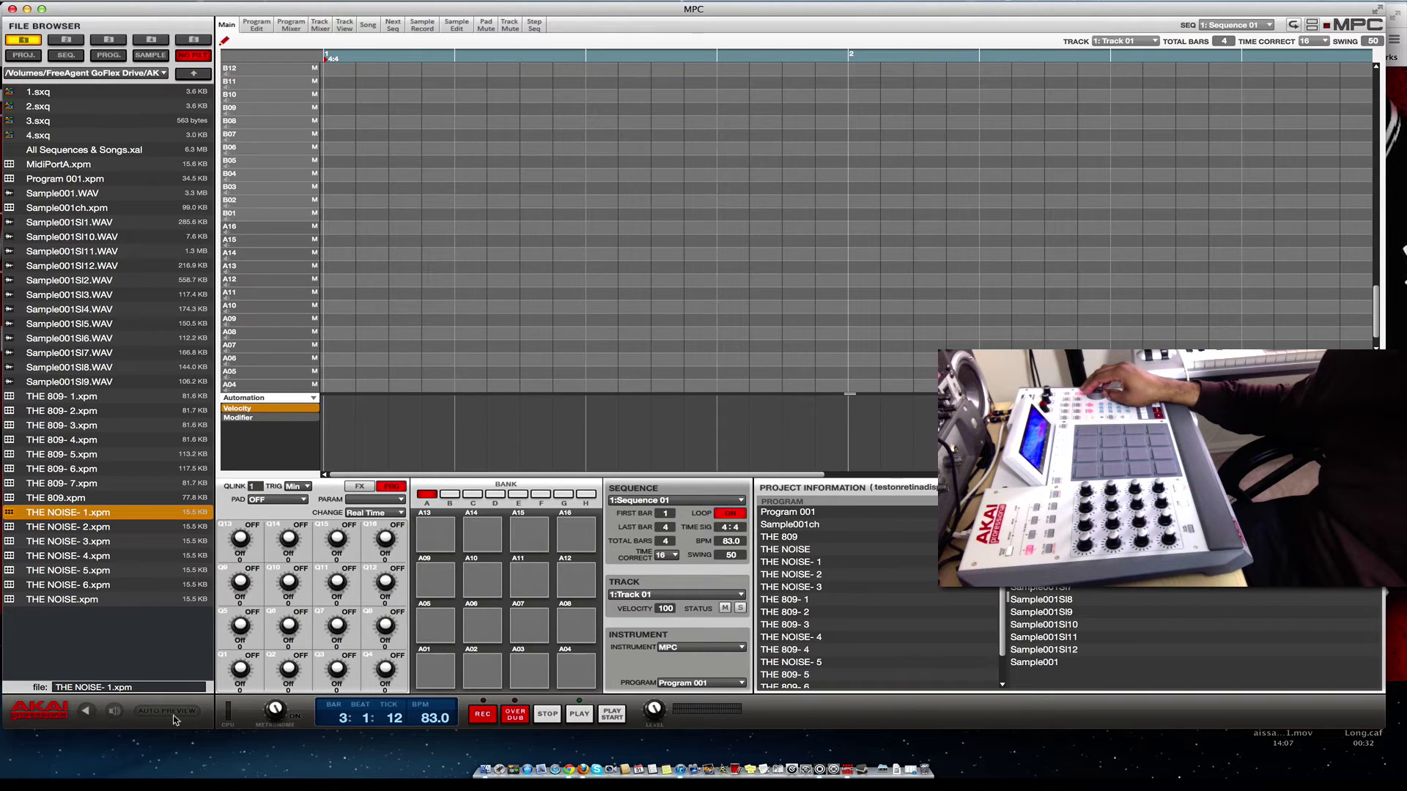
key("Down")
key("Down")
key("Down")
key("Down")
key("Down")
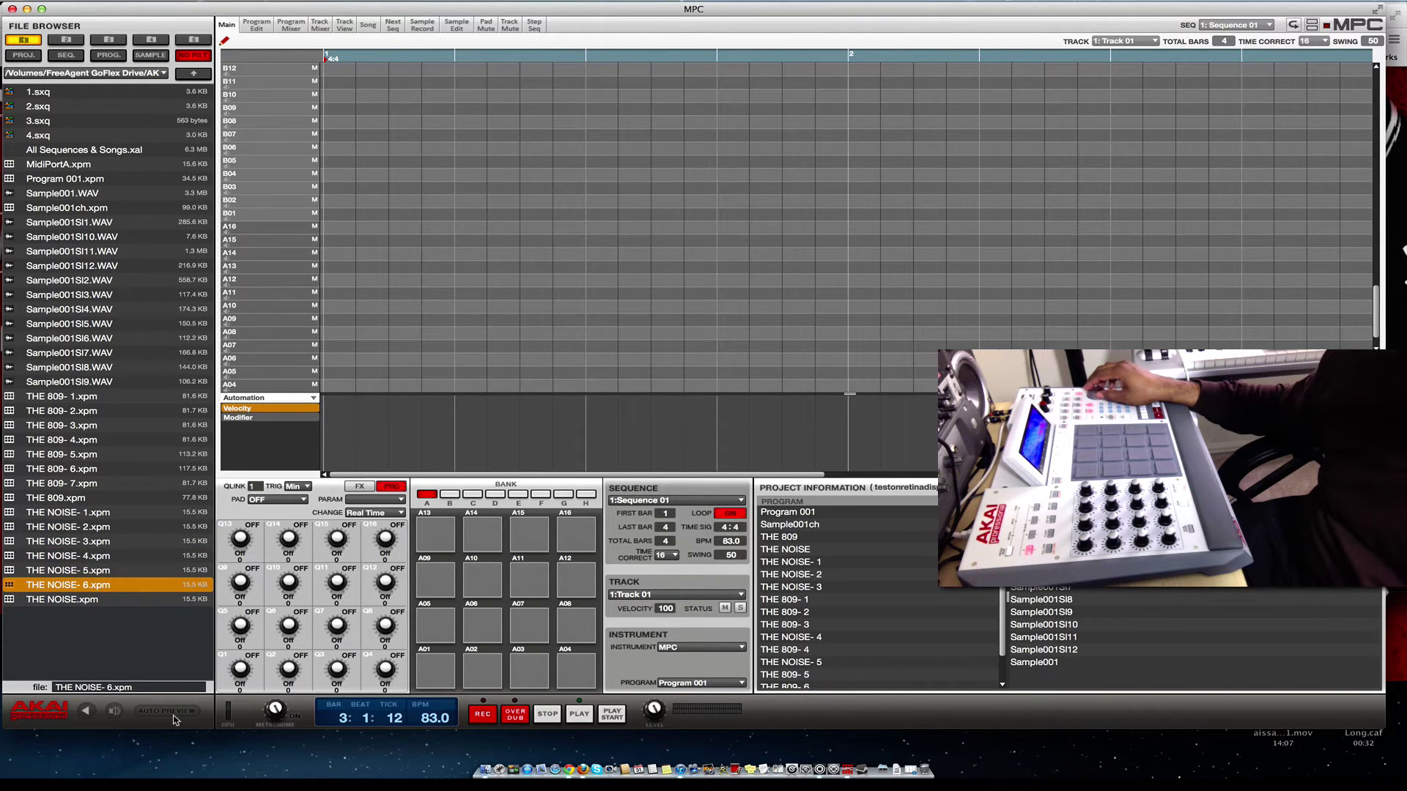
key("Up")
key("Up")
key("Up")
key("Up")
key("Up")
key("Up")
key("Down")
key("Down")
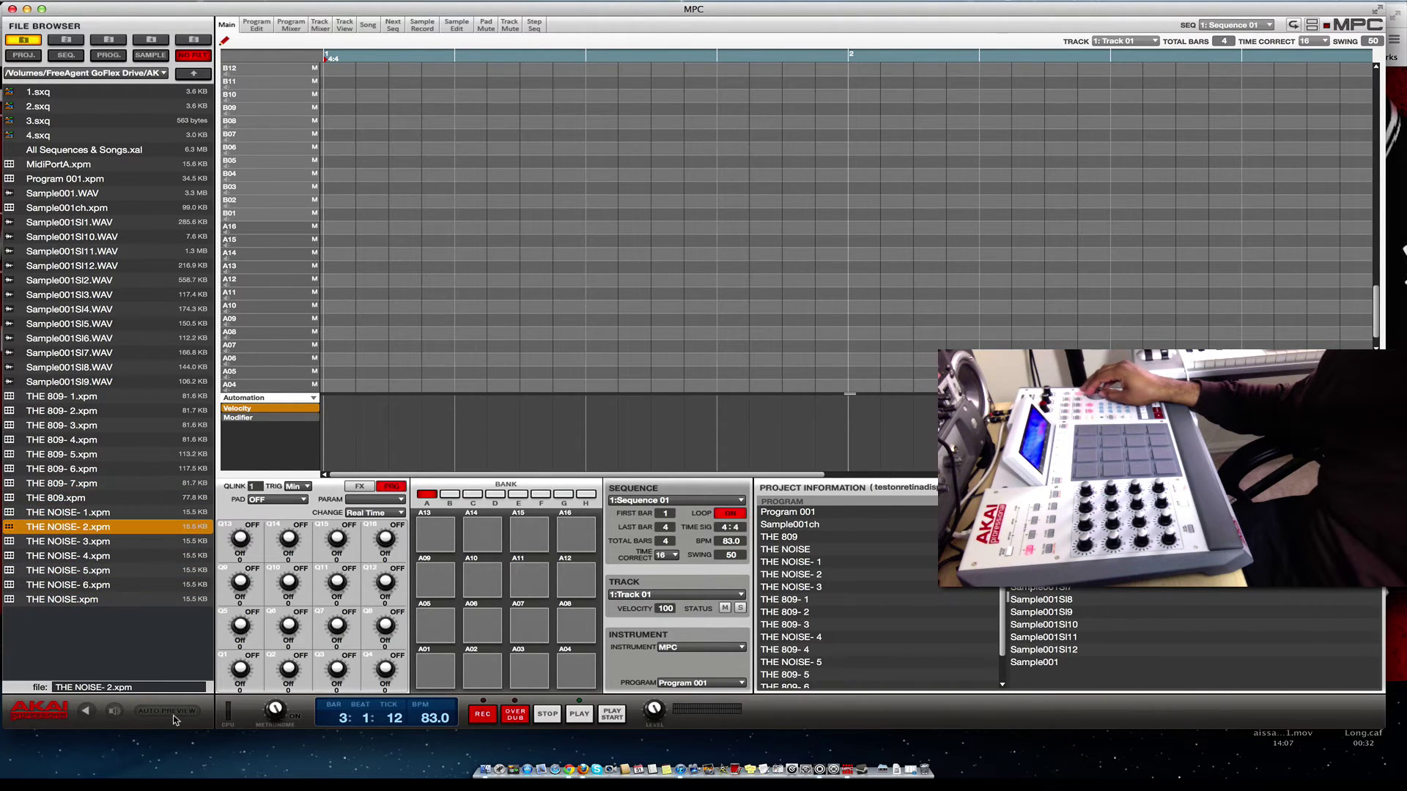
key("Up")
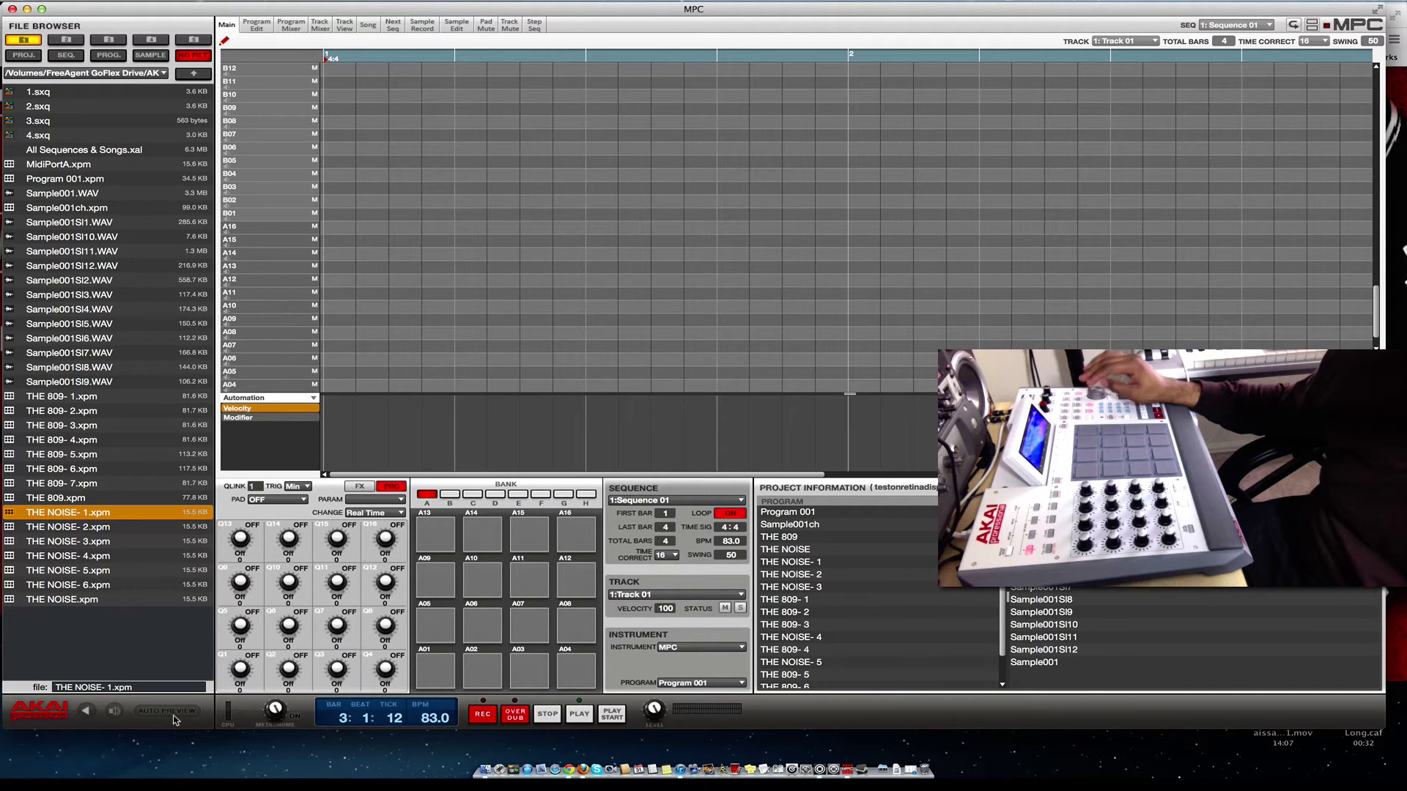
key("Up")
key("Up")
key("Up")
key("Up")
key("Up")
key("Up")
key("Up")
key("Up")
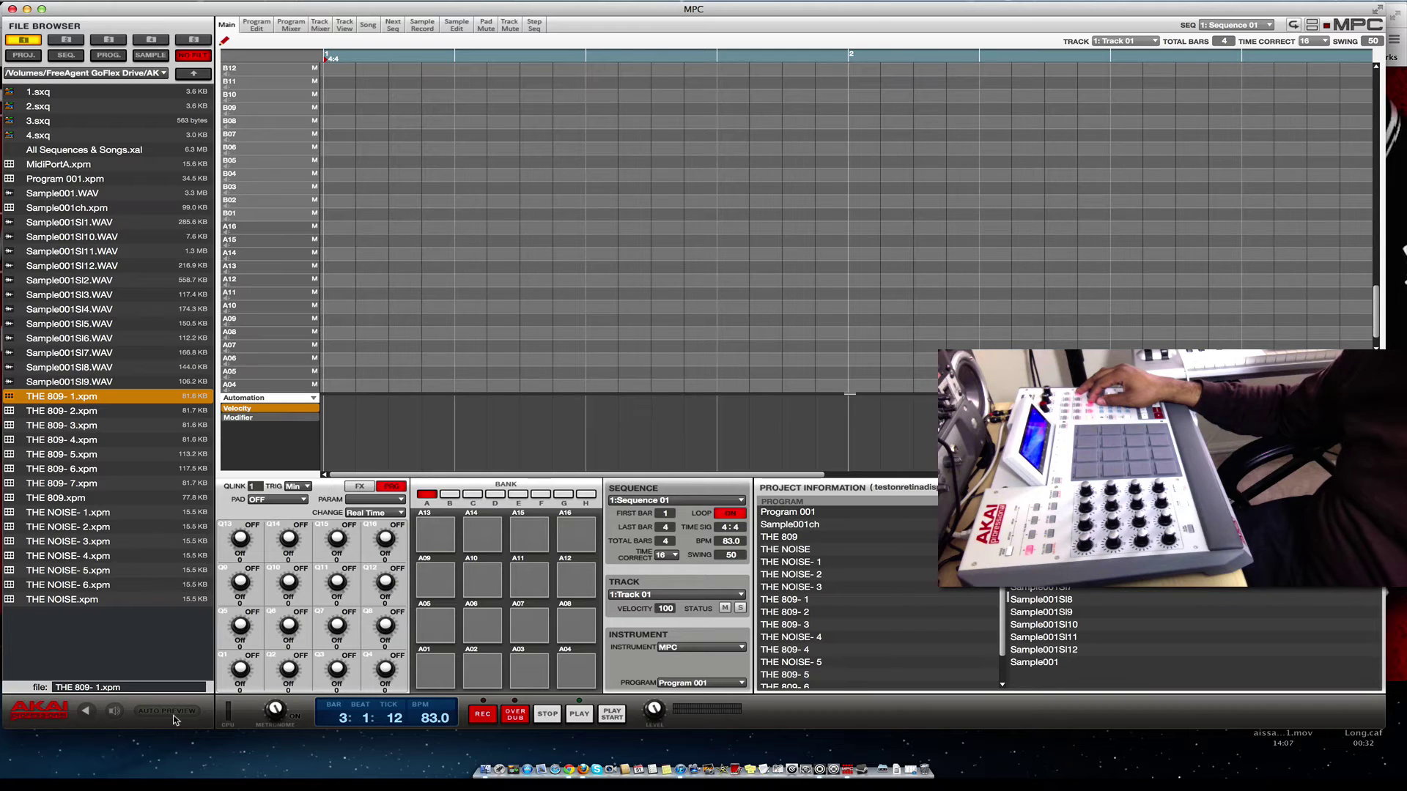
key("Down")
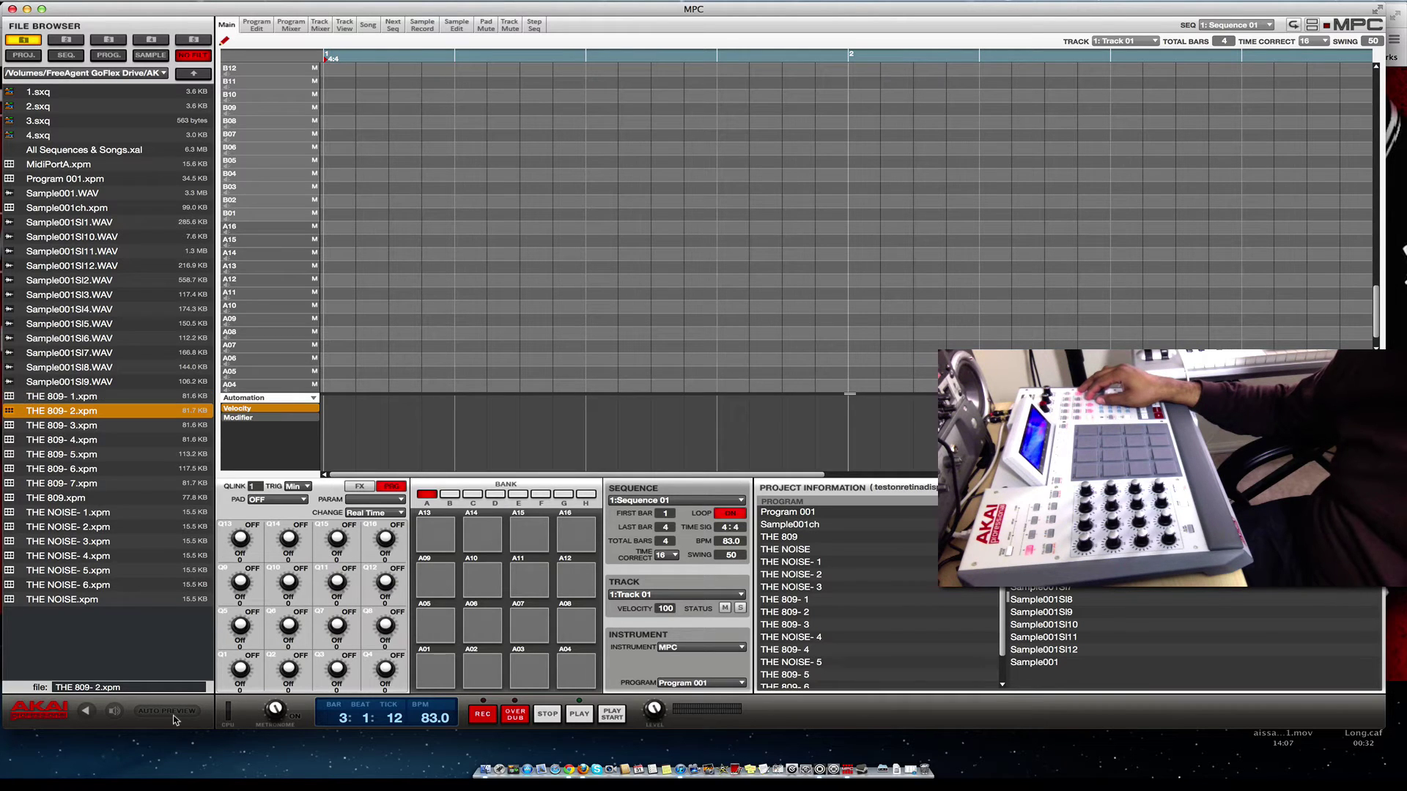
key("Up")
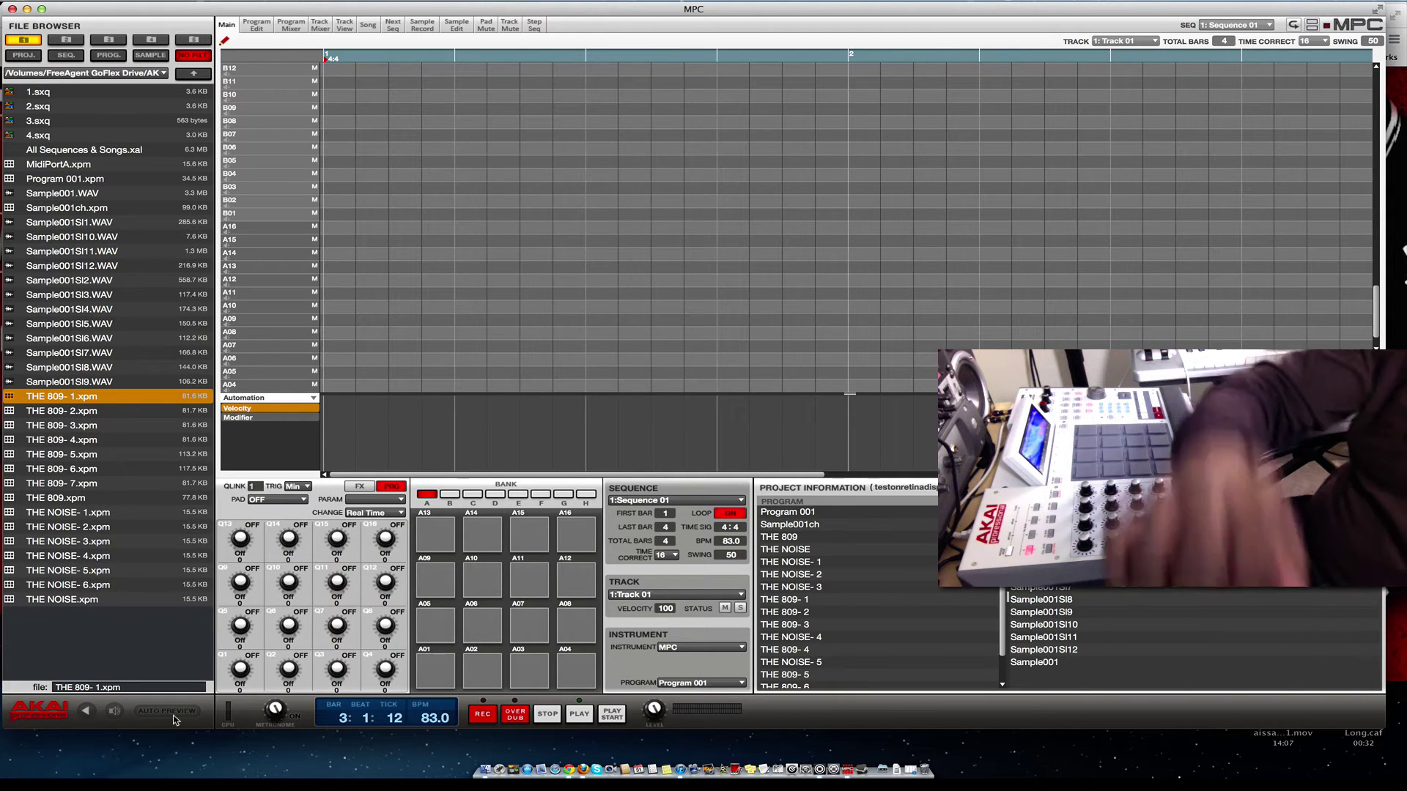
- Turn Auto Preview back on and switch the file browser's location to the My Book volume
left_click(173, 715)
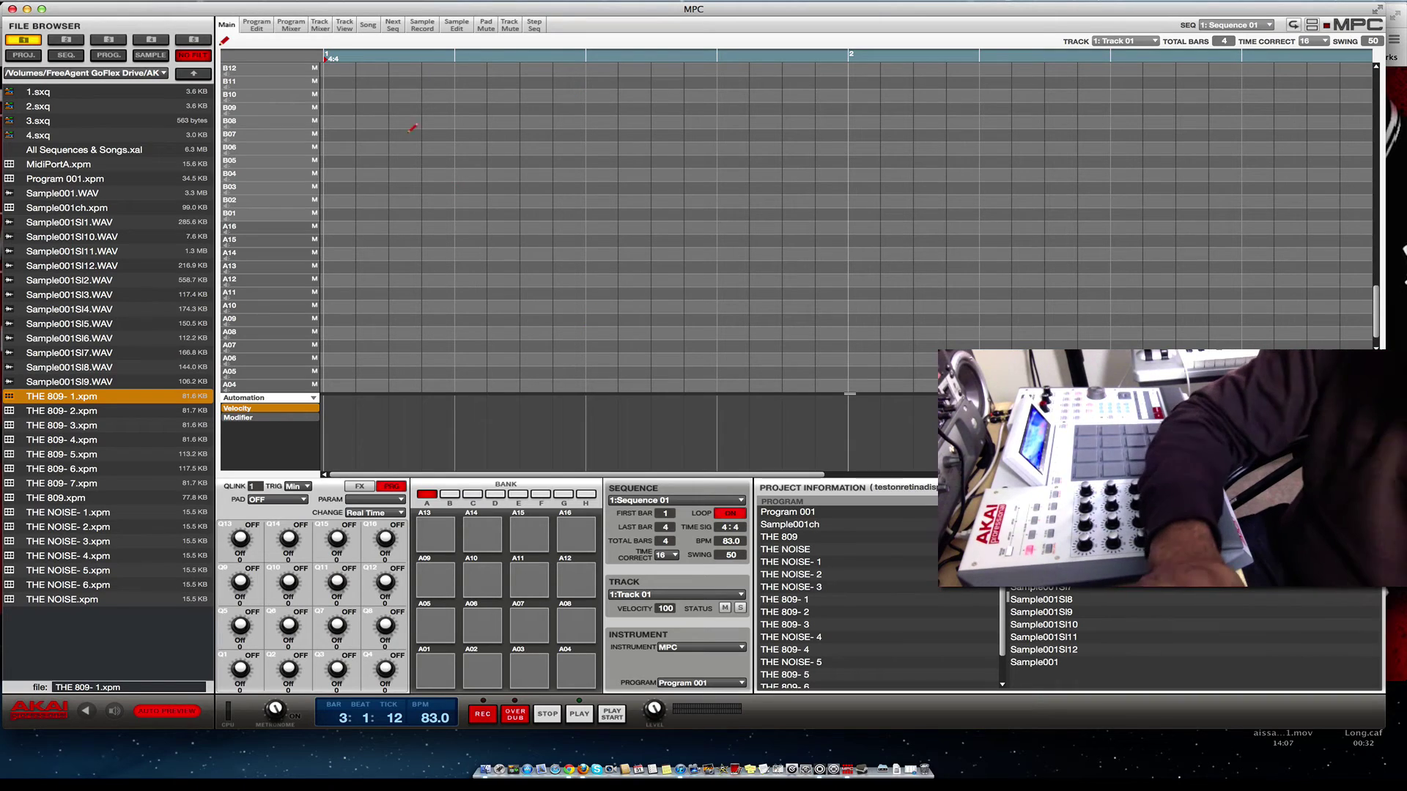
left_click(165, 73)
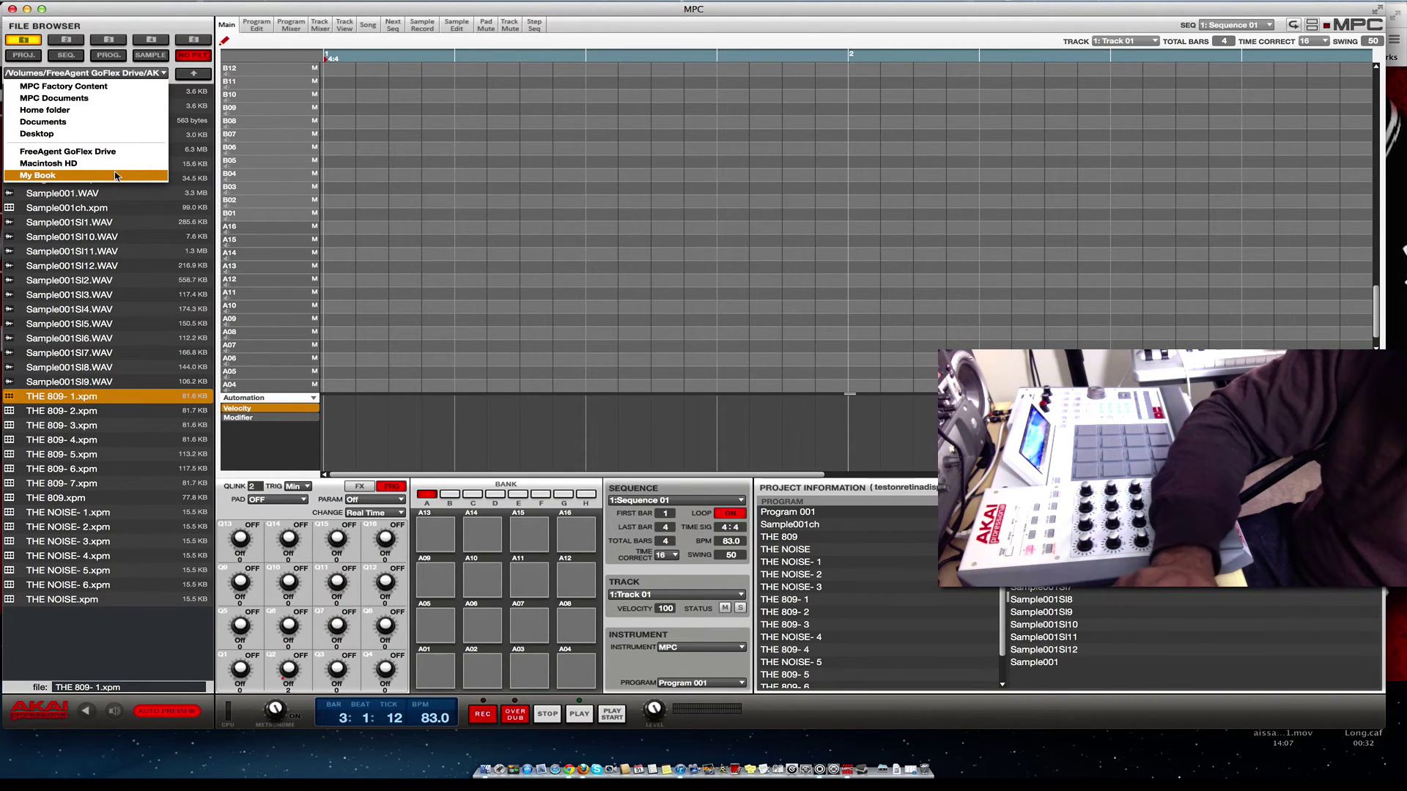
left_click(115, 176)
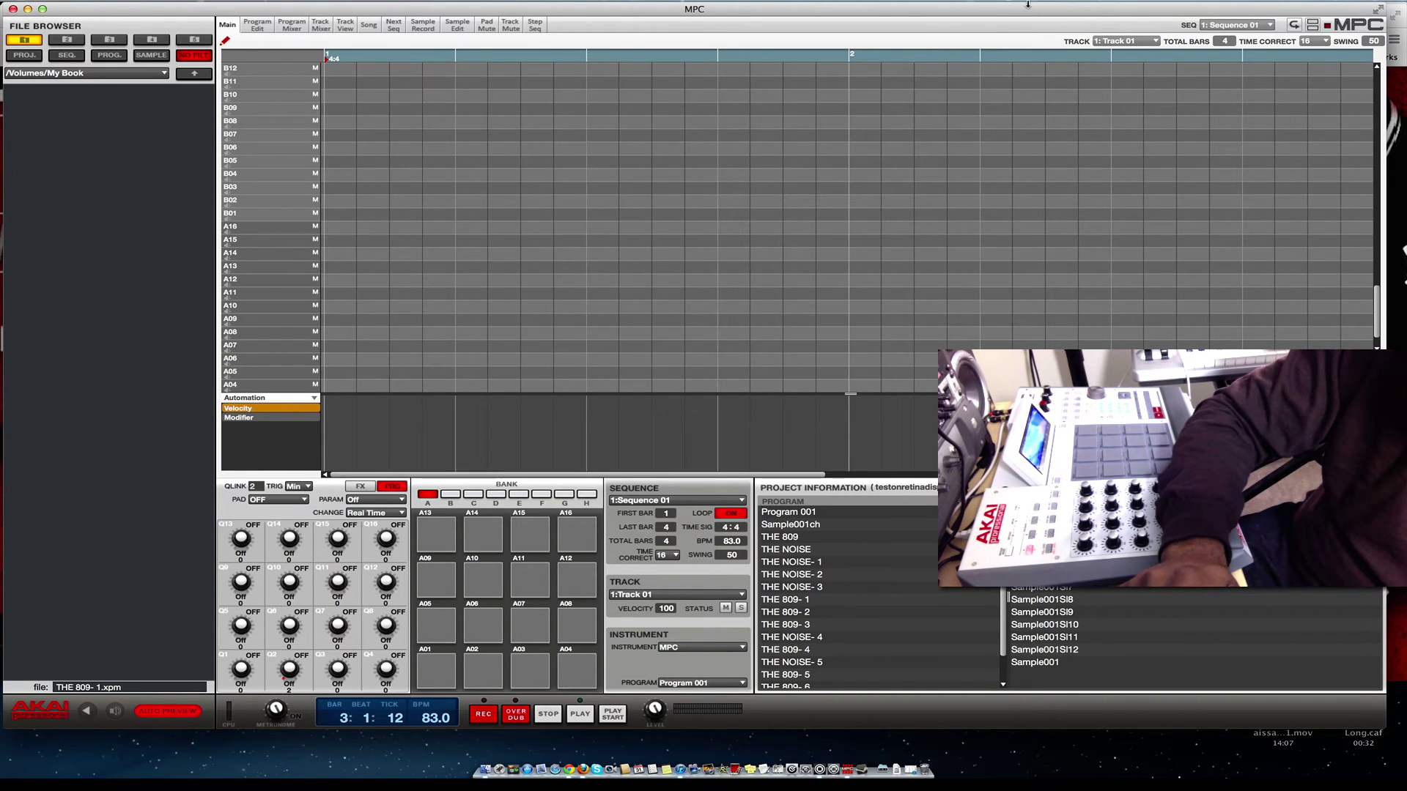
- Move the MPC window lower on the screen and minimize both web browser windows behind it to expose the desktop
left_click_drag(1024, 10, 995, 113)
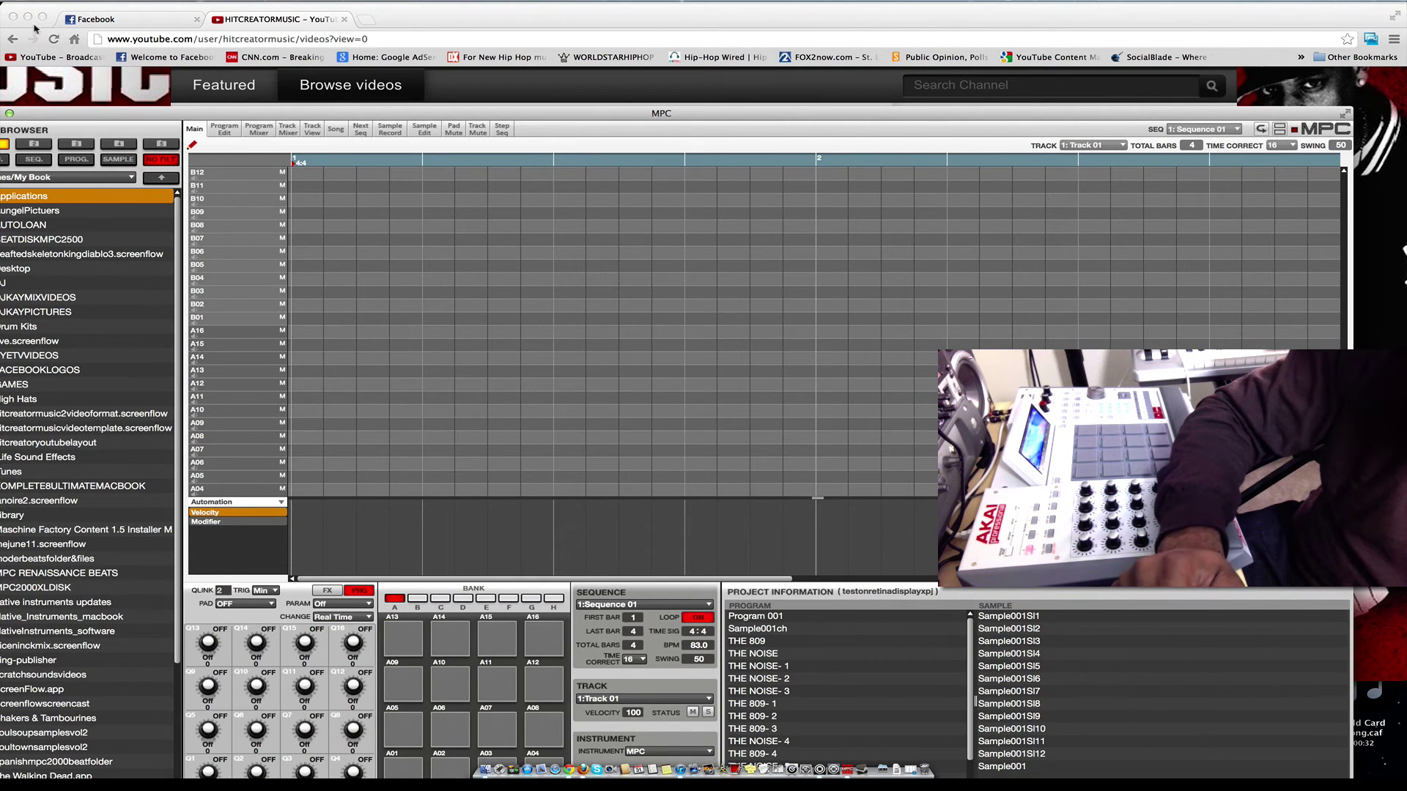
left_click(27, 16)
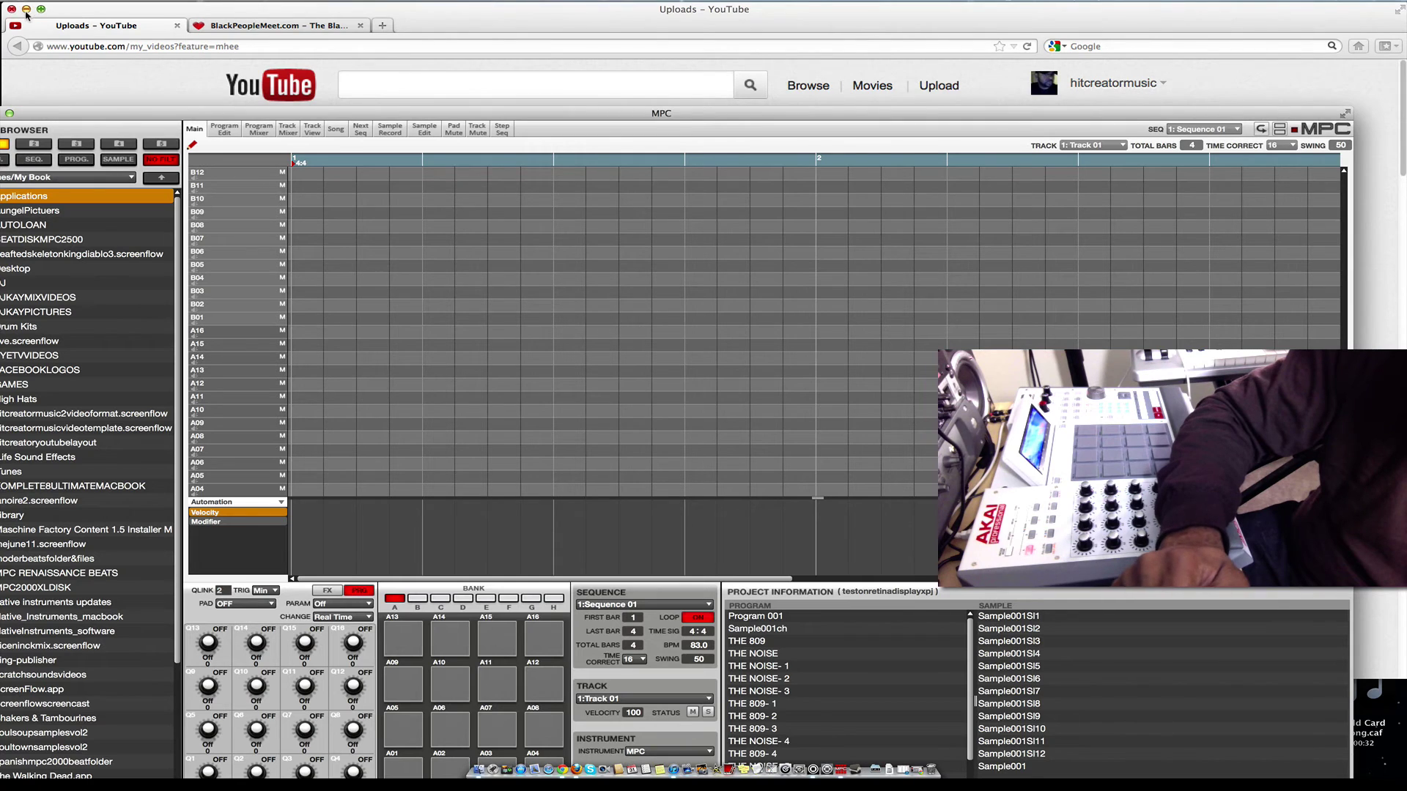
left_click(26, 14)
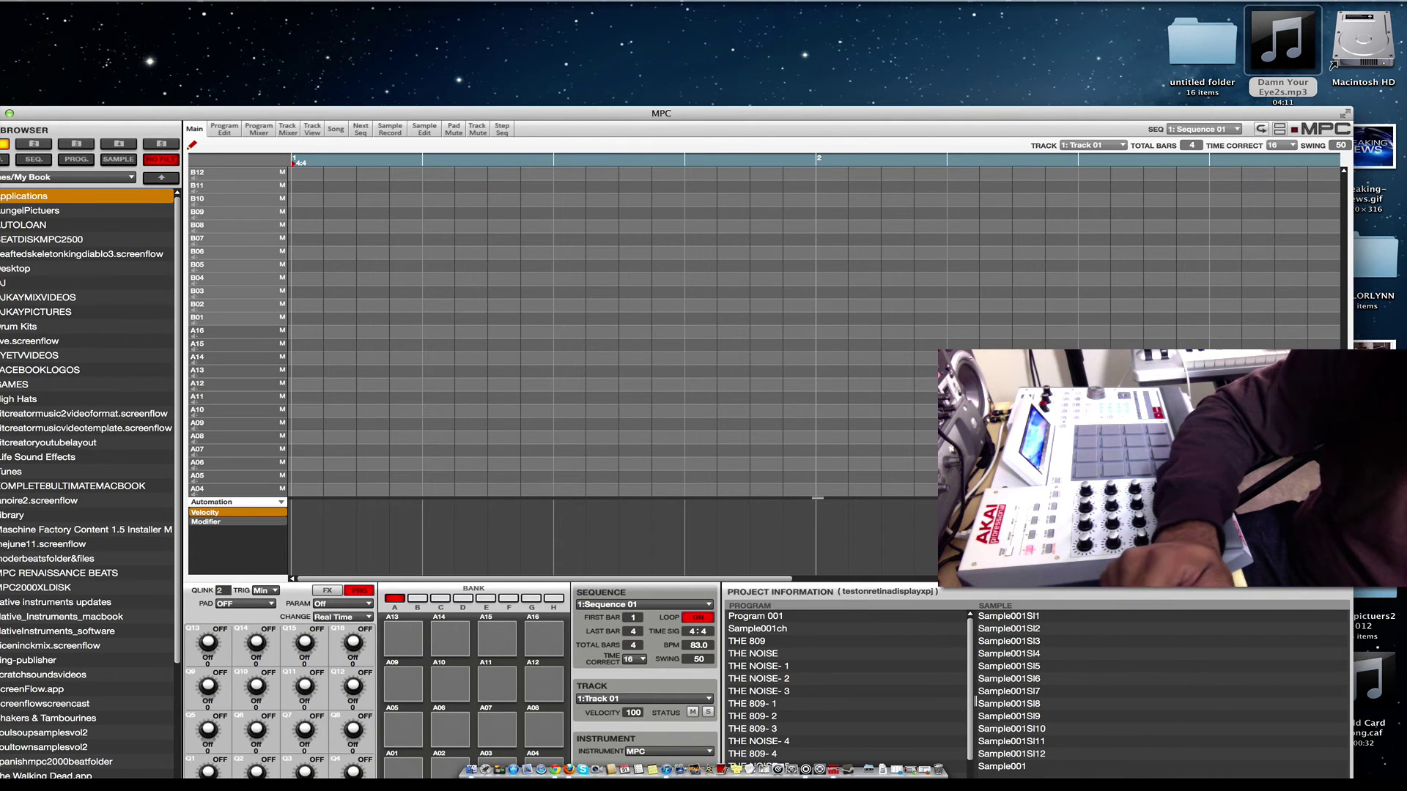
- Open Macintosh HD from the desktop in Finder and display the shared iMac's network volumes
double_click(1377, 41)
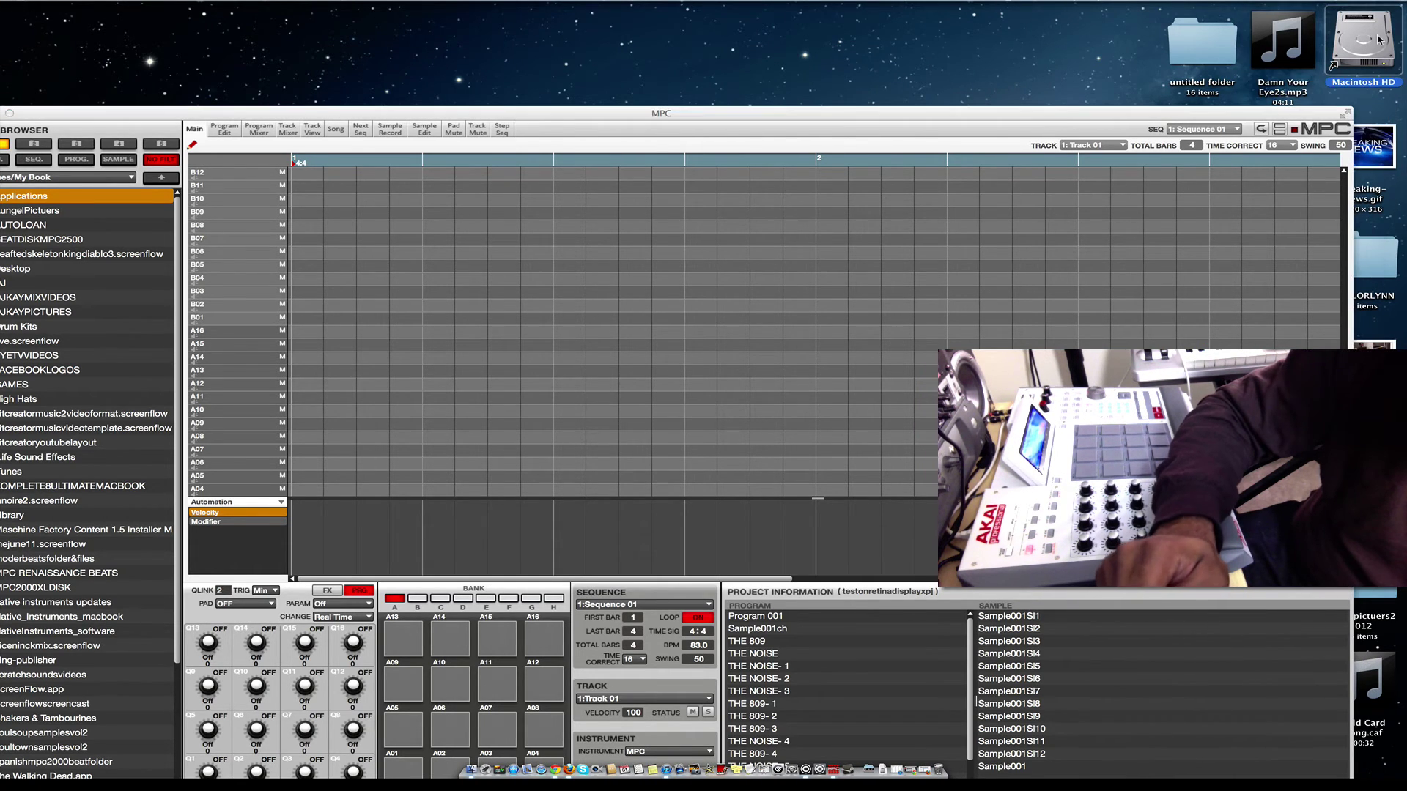
left_click(430, 196)
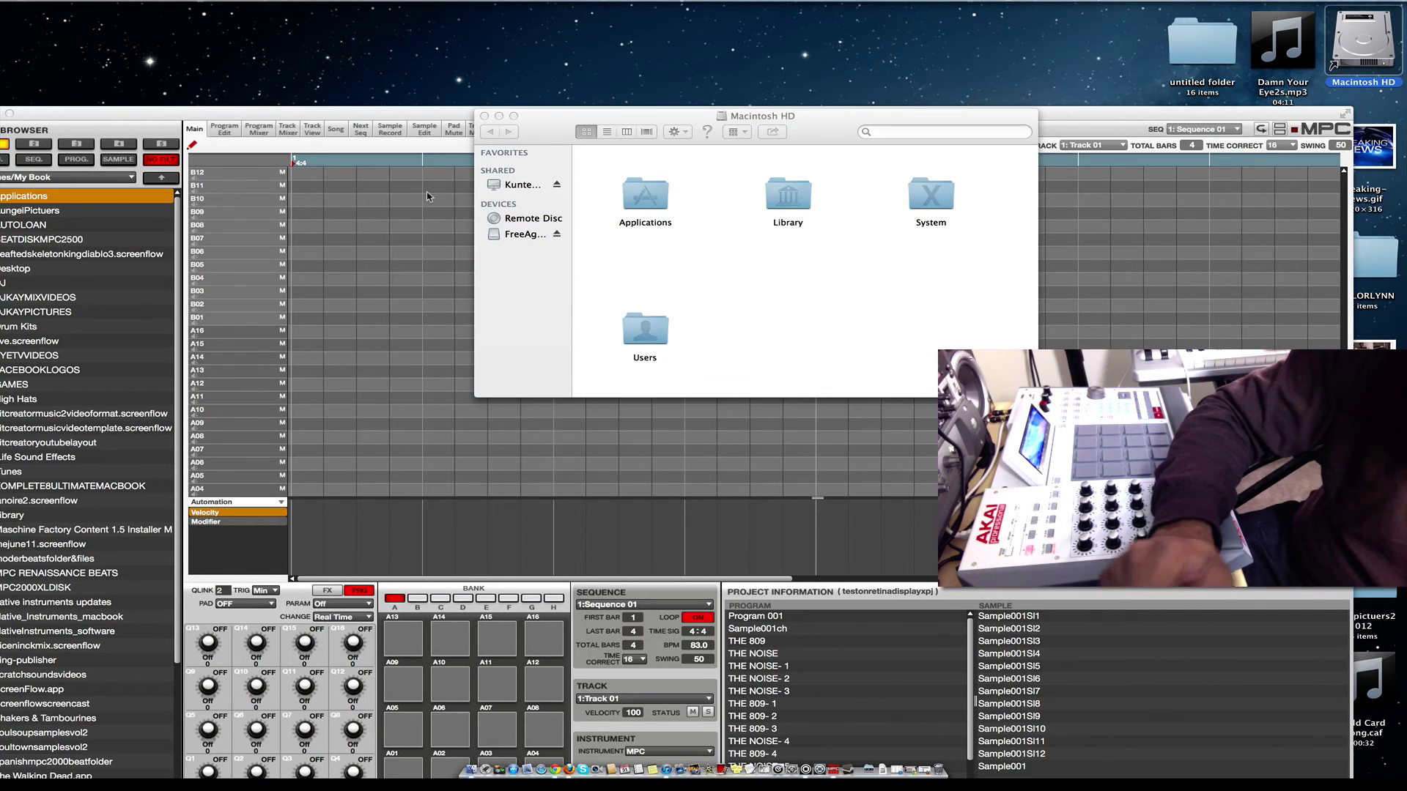
left_click(518, 186)
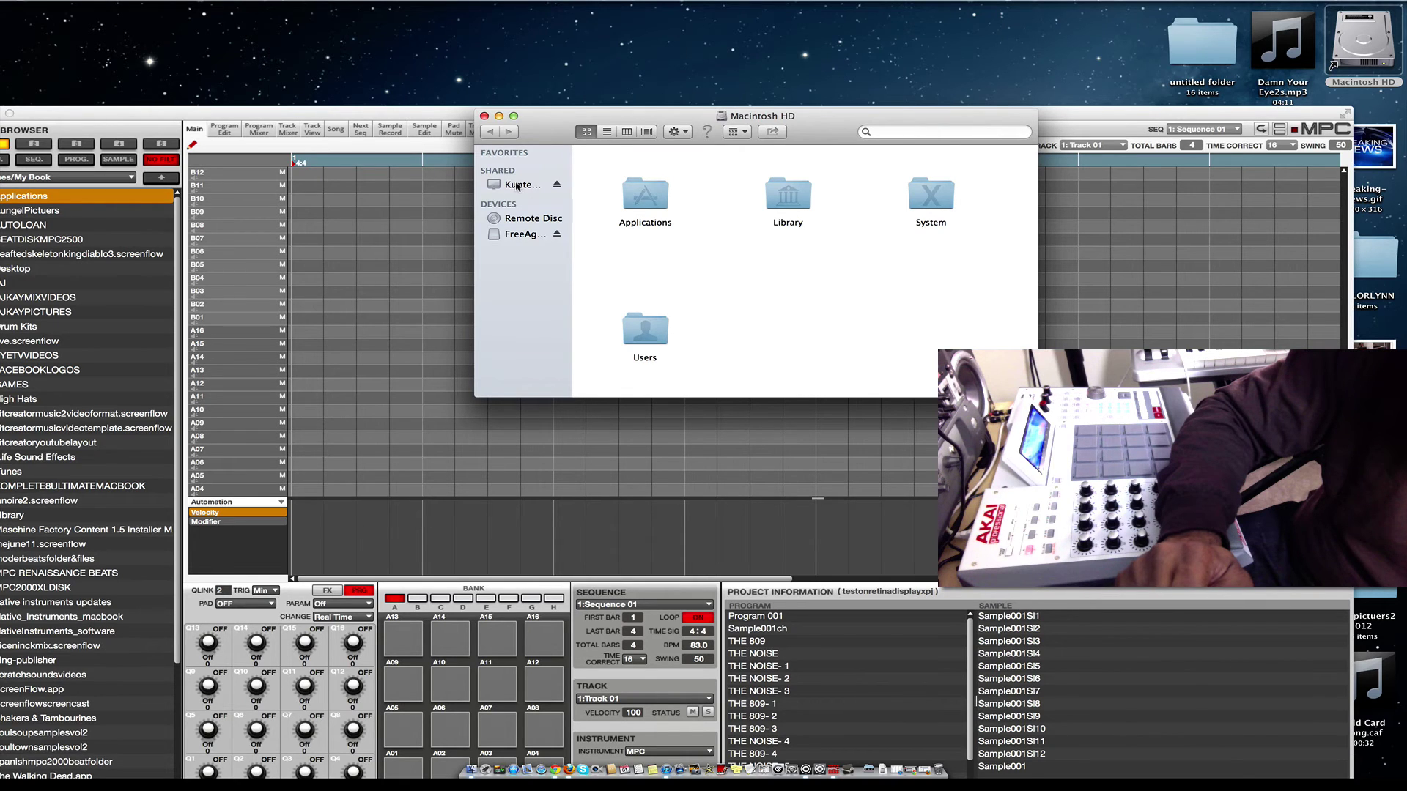
left_click(517, 186)
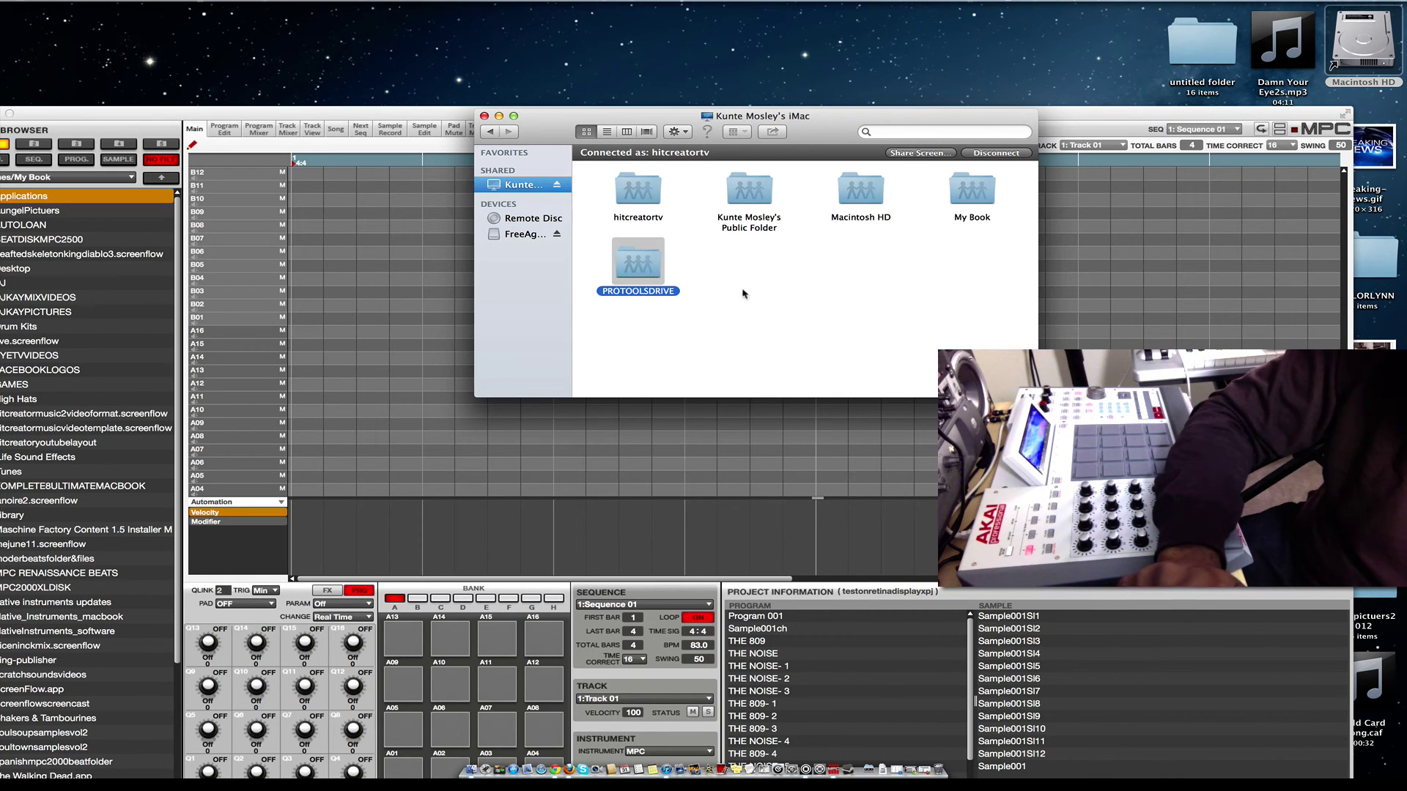
left_click(888, 337)
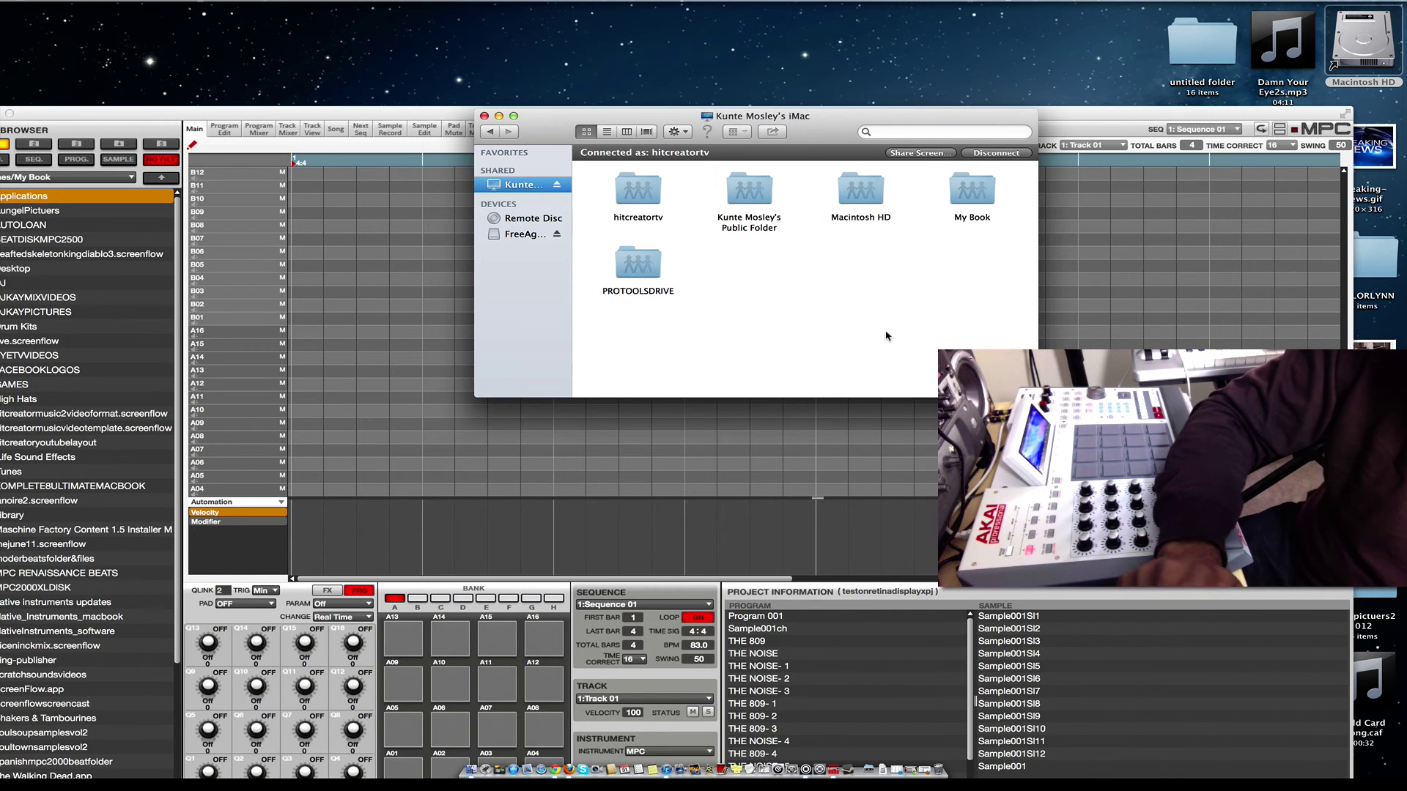
- Open the shared PROTOOLSDRIVE volume and look through its folders and files
double_click(635, 253)
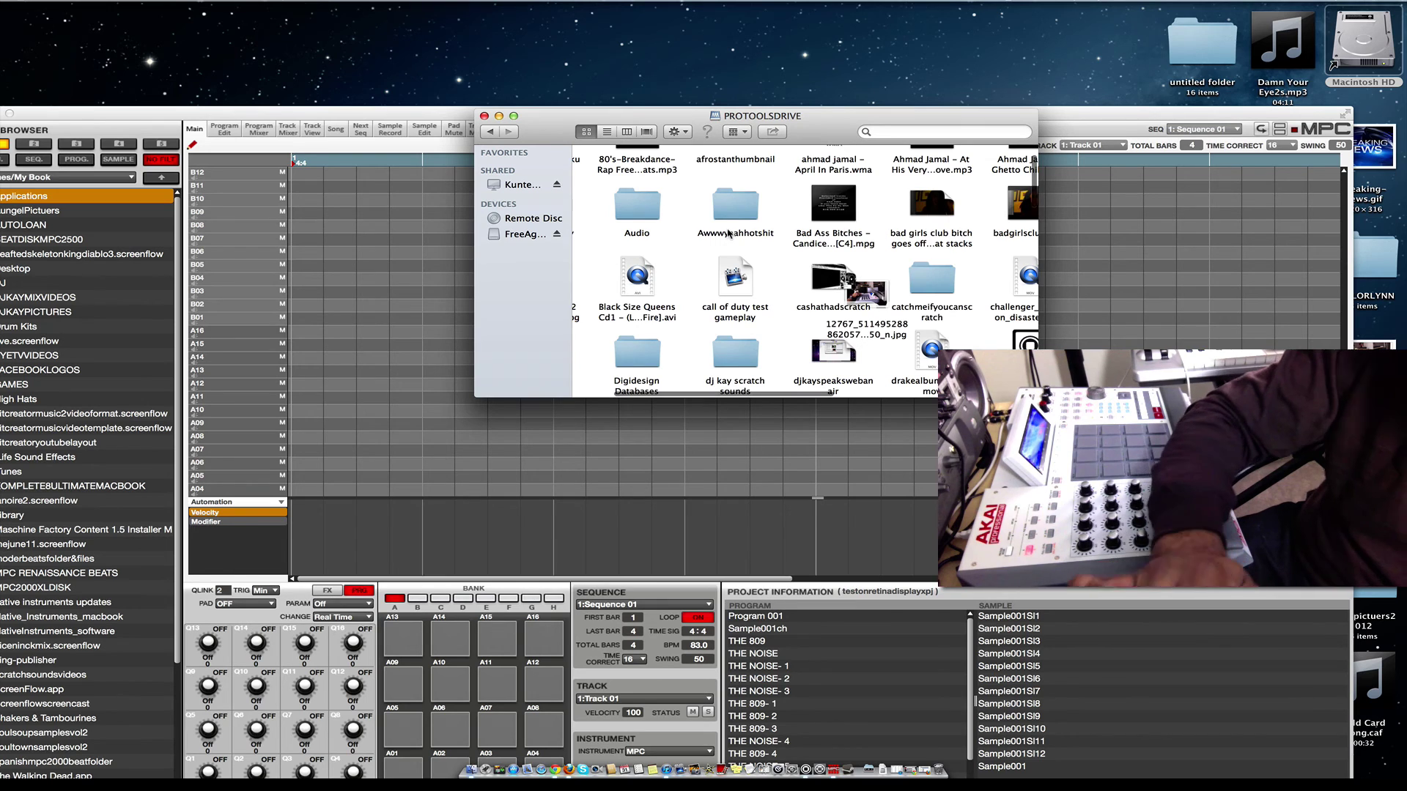
scroll(731, 225, "up", 2)
scroll(731, 224, "right", 1)
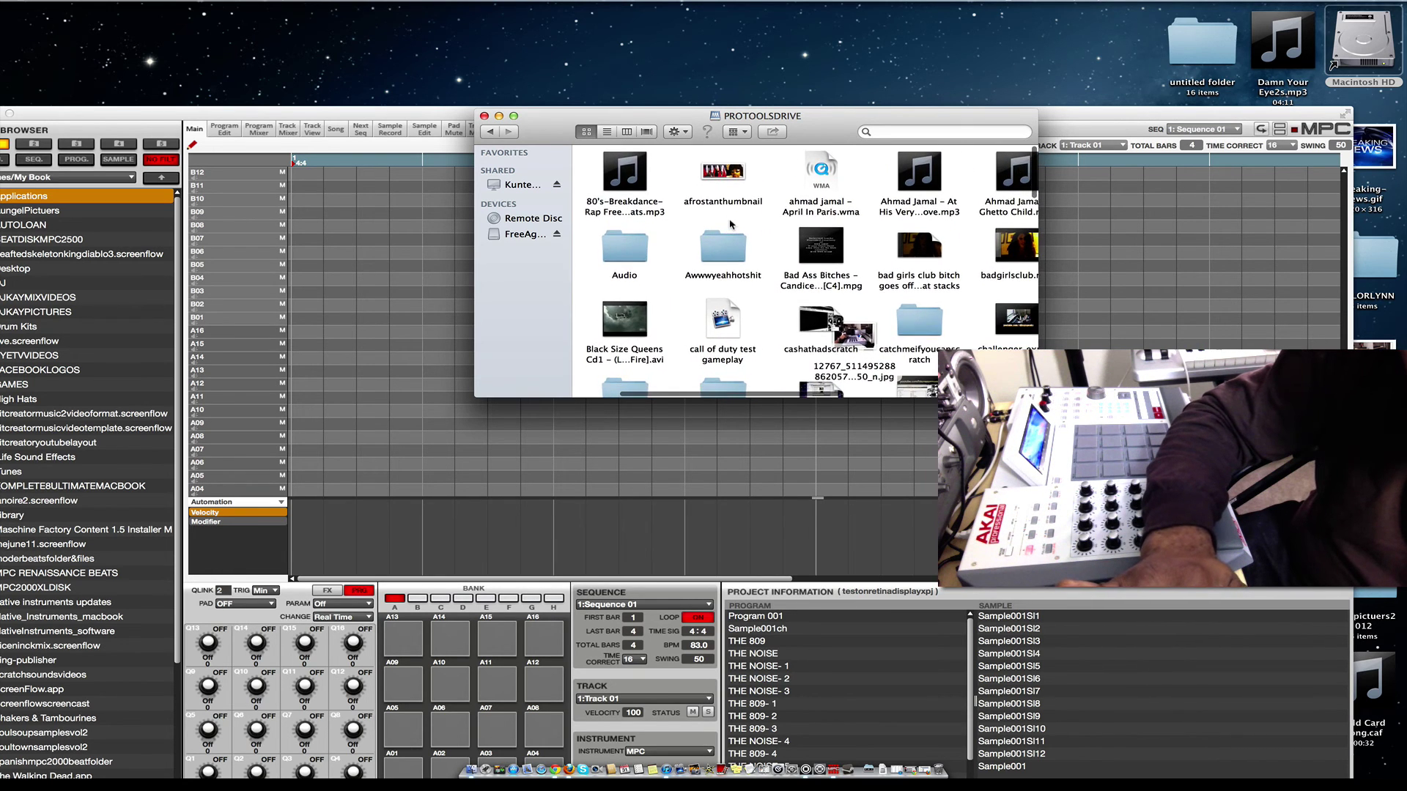
- Look further down the PROTOOLSDRIVE contents, close the Finder window and move the MPC window back up to the screen's upper edge
scroll(731, 224, "down", 15)
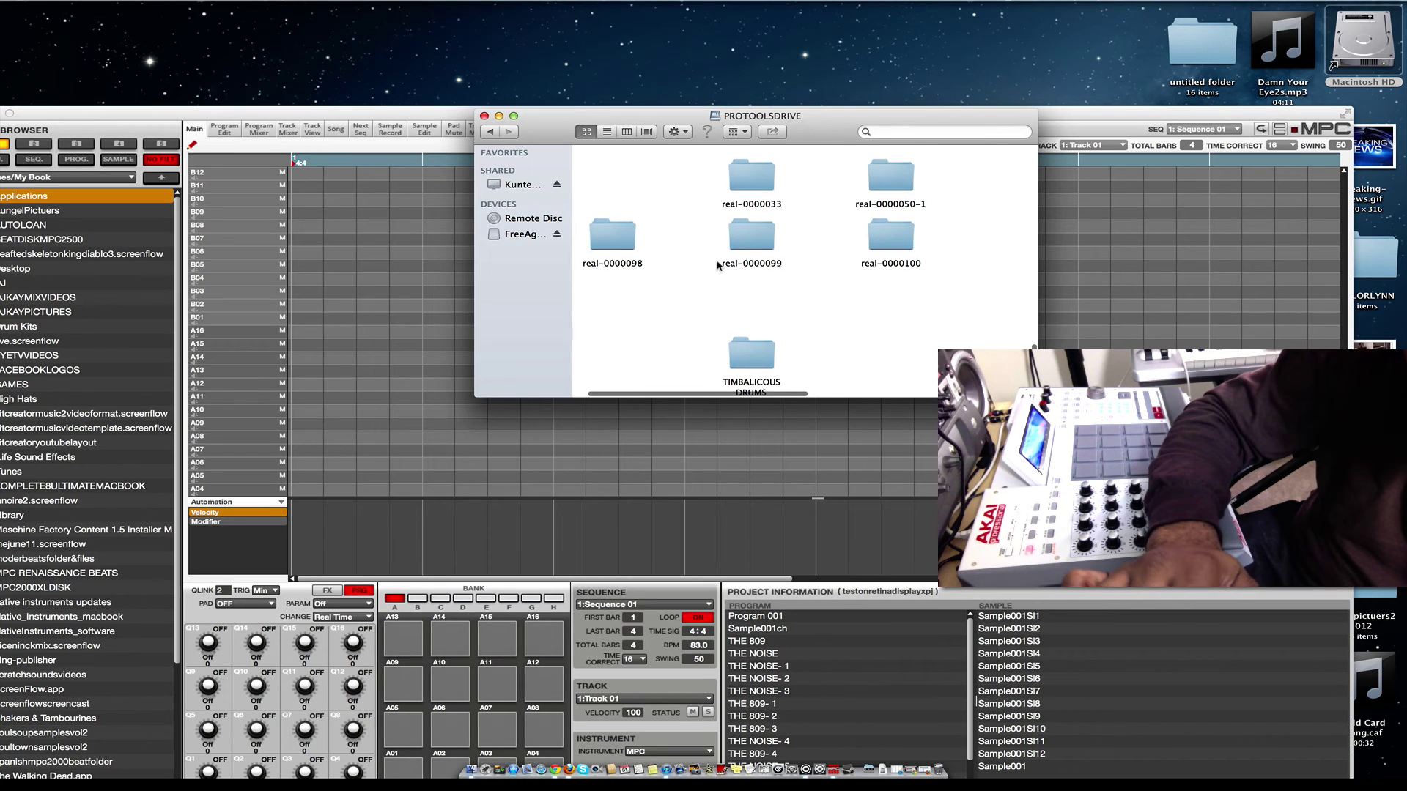
left_click(484, 117)
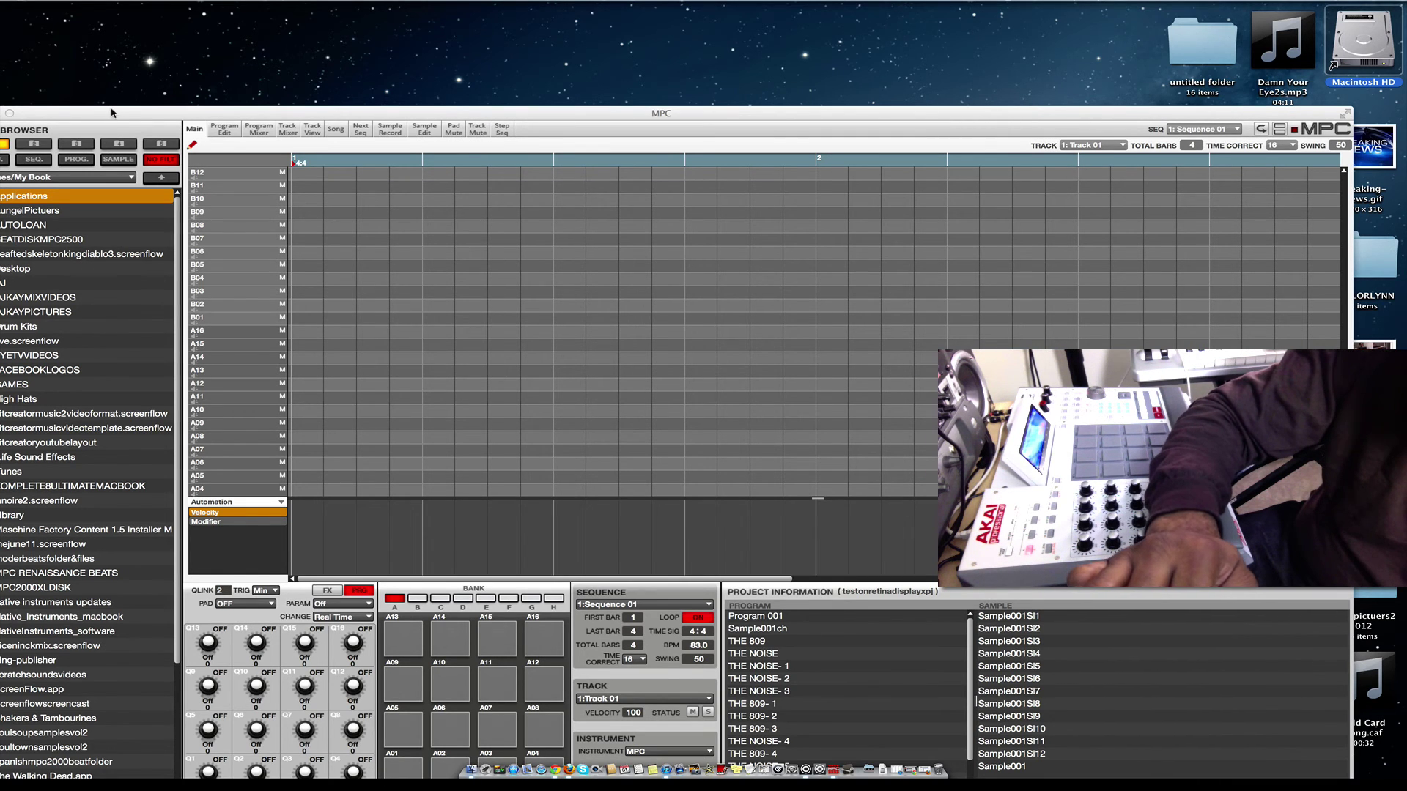
left_click_drag(111, 112, 143, 2)
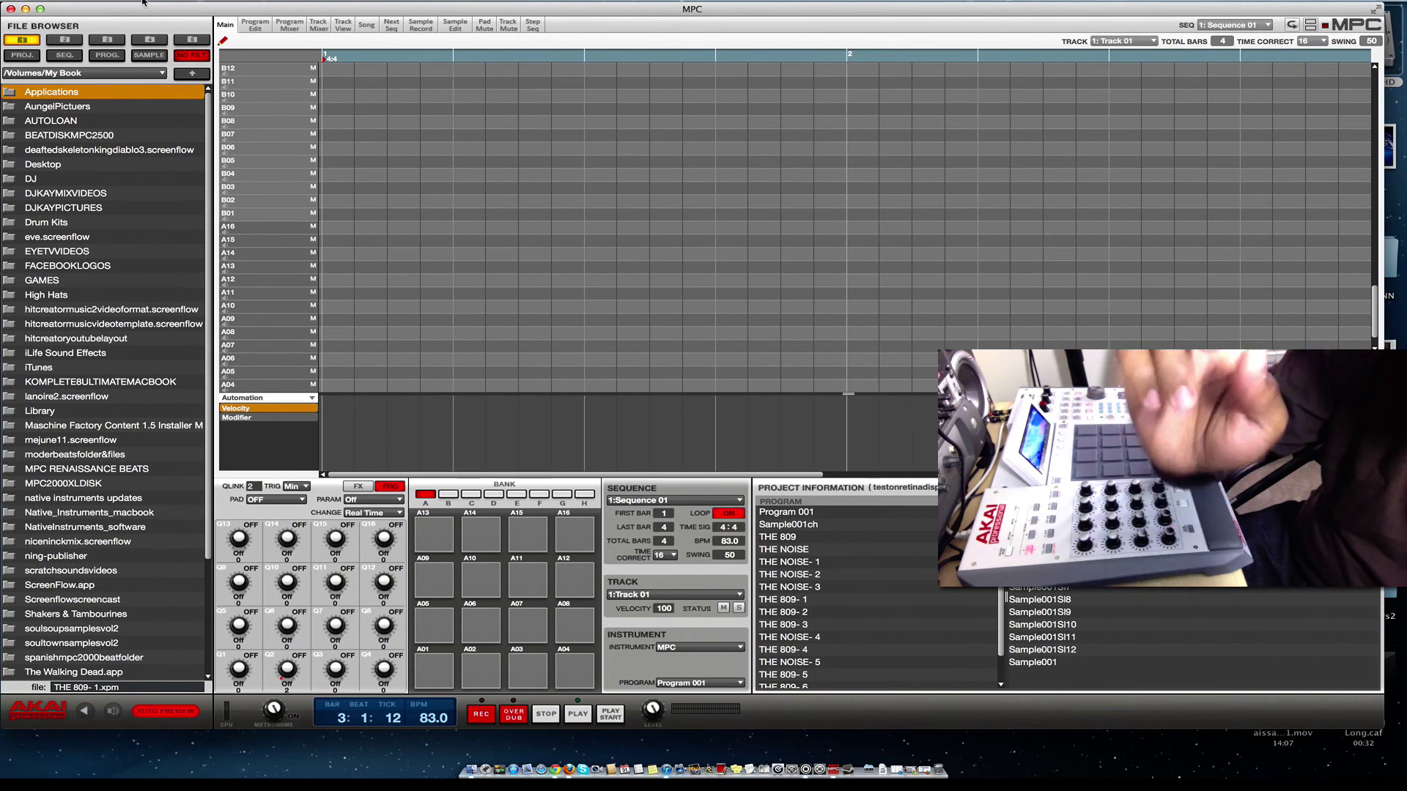
- Switch the file browser's location to MPC Documents and go up one level to its parent Documents folder
left_click(160, 74)
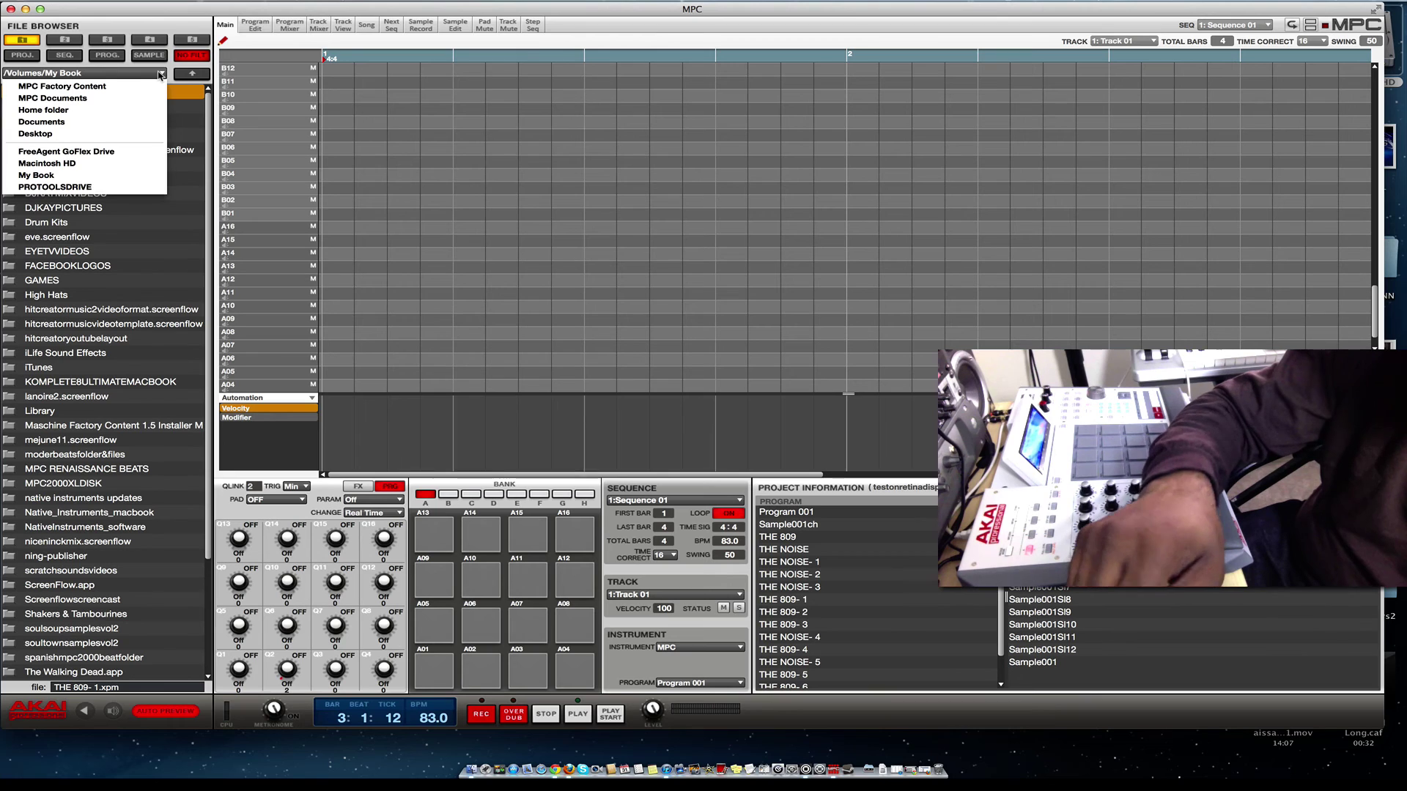
left_click(92, 99)
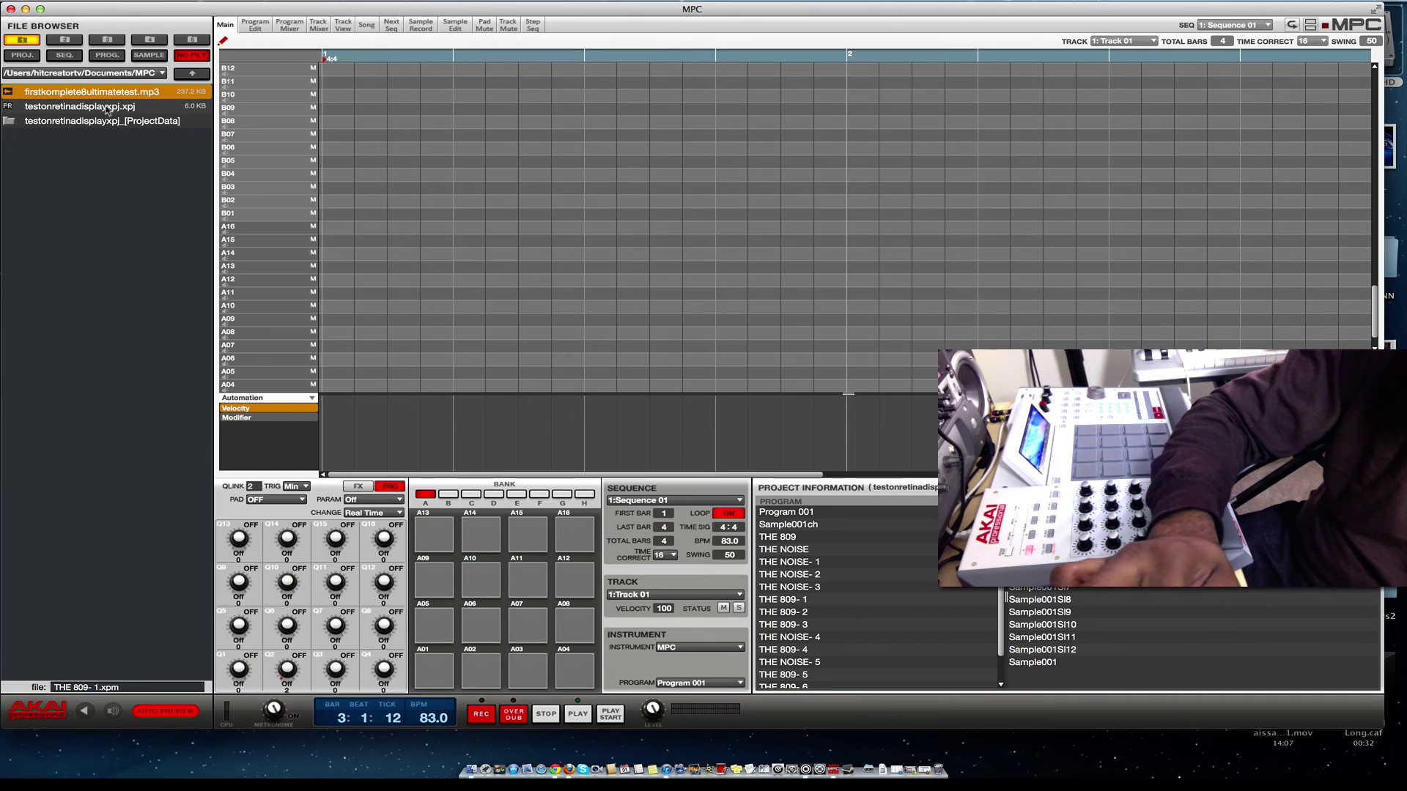
left_click(193, 74)
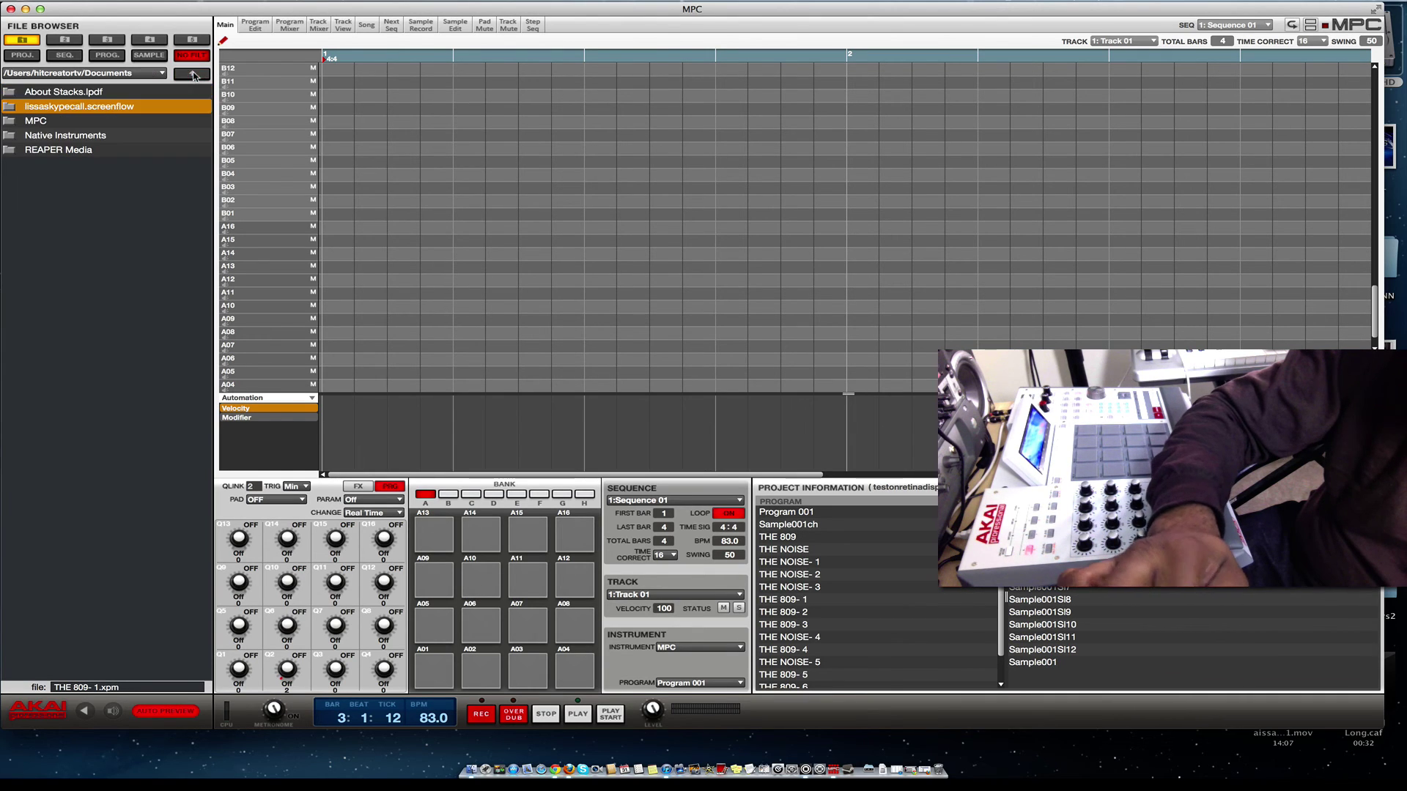
- Switch the file browser to FreeAgent GoFlex Drive, open the DJKAYAKAIDRUMPROGRAMS folder and return to the drive's root
left_click(162, 73)
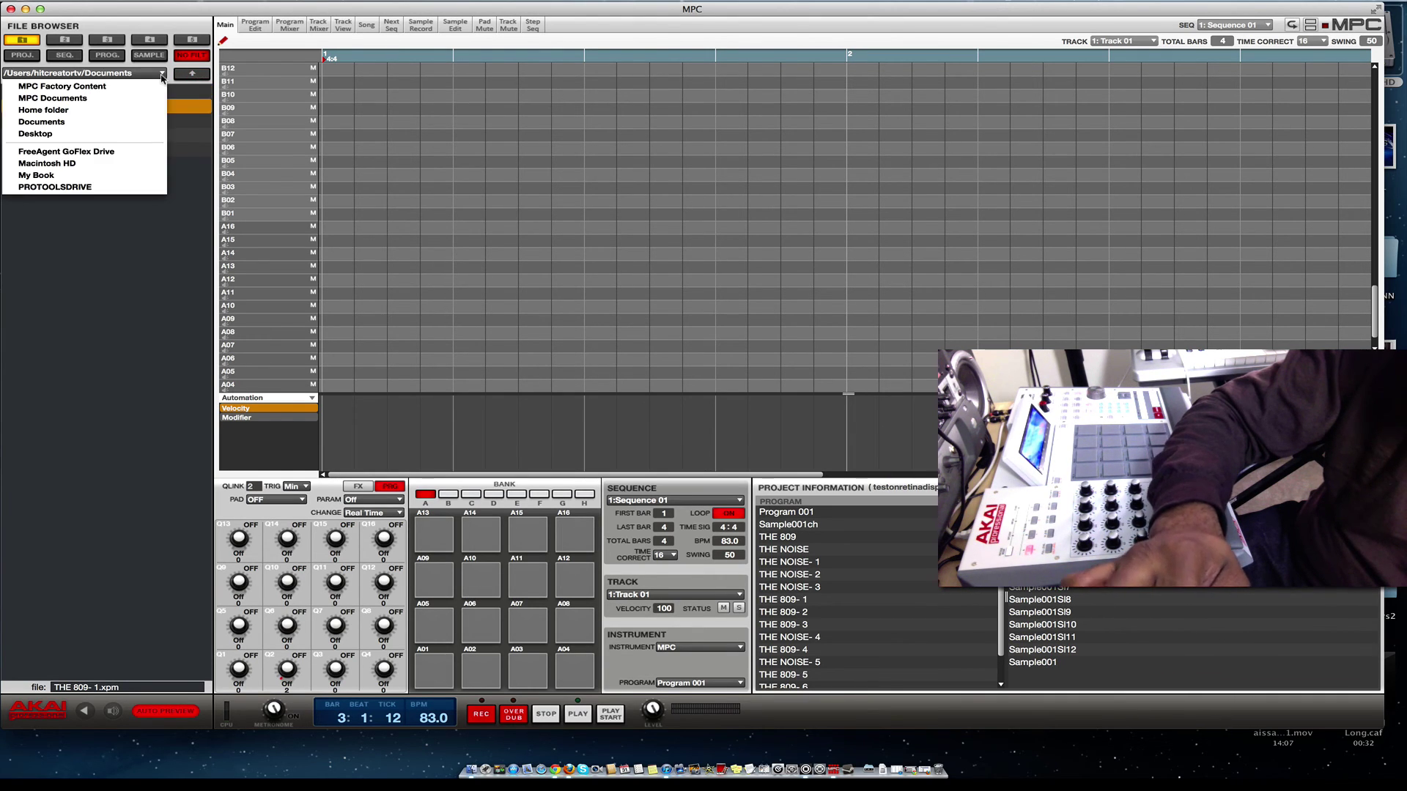
left_click(81, 152)
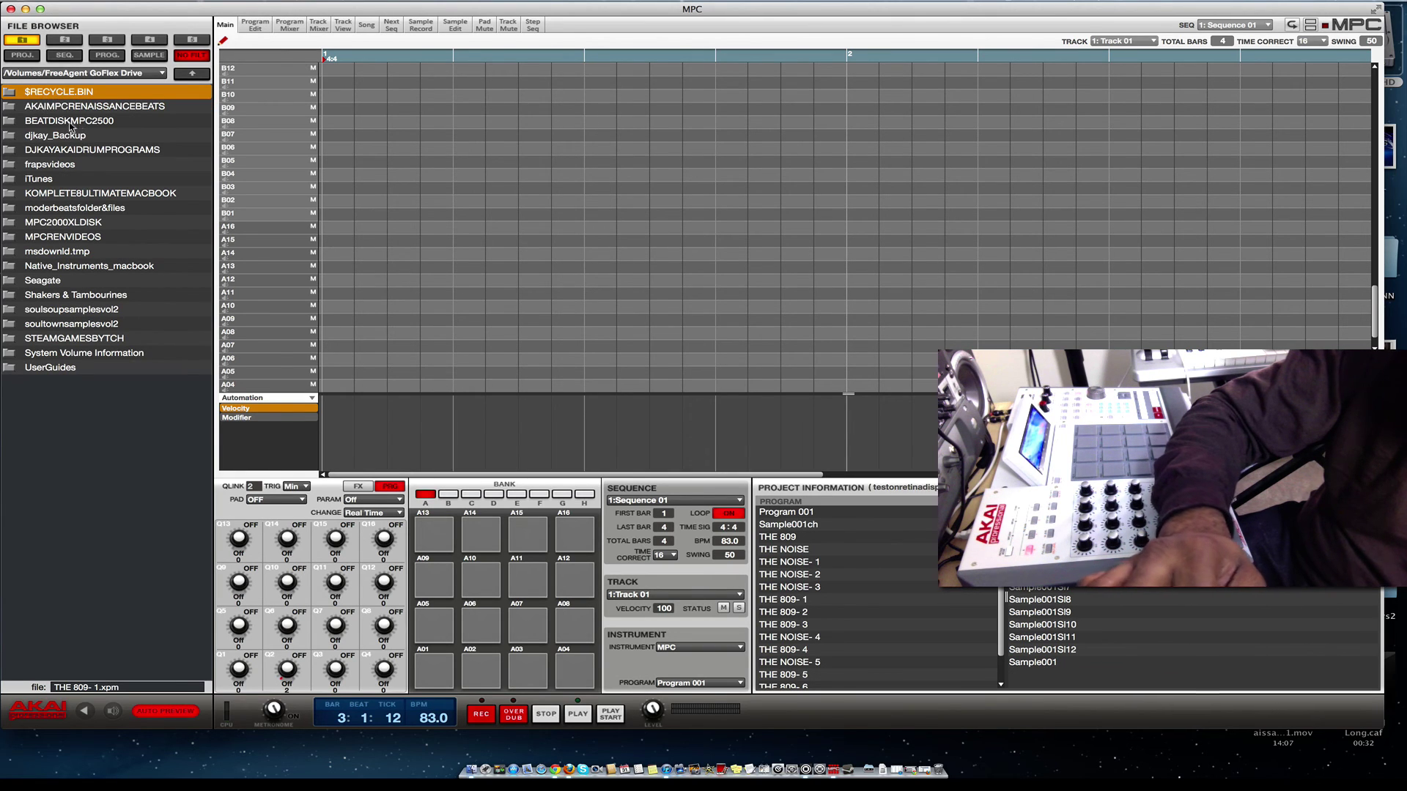
left_click(71, 123)
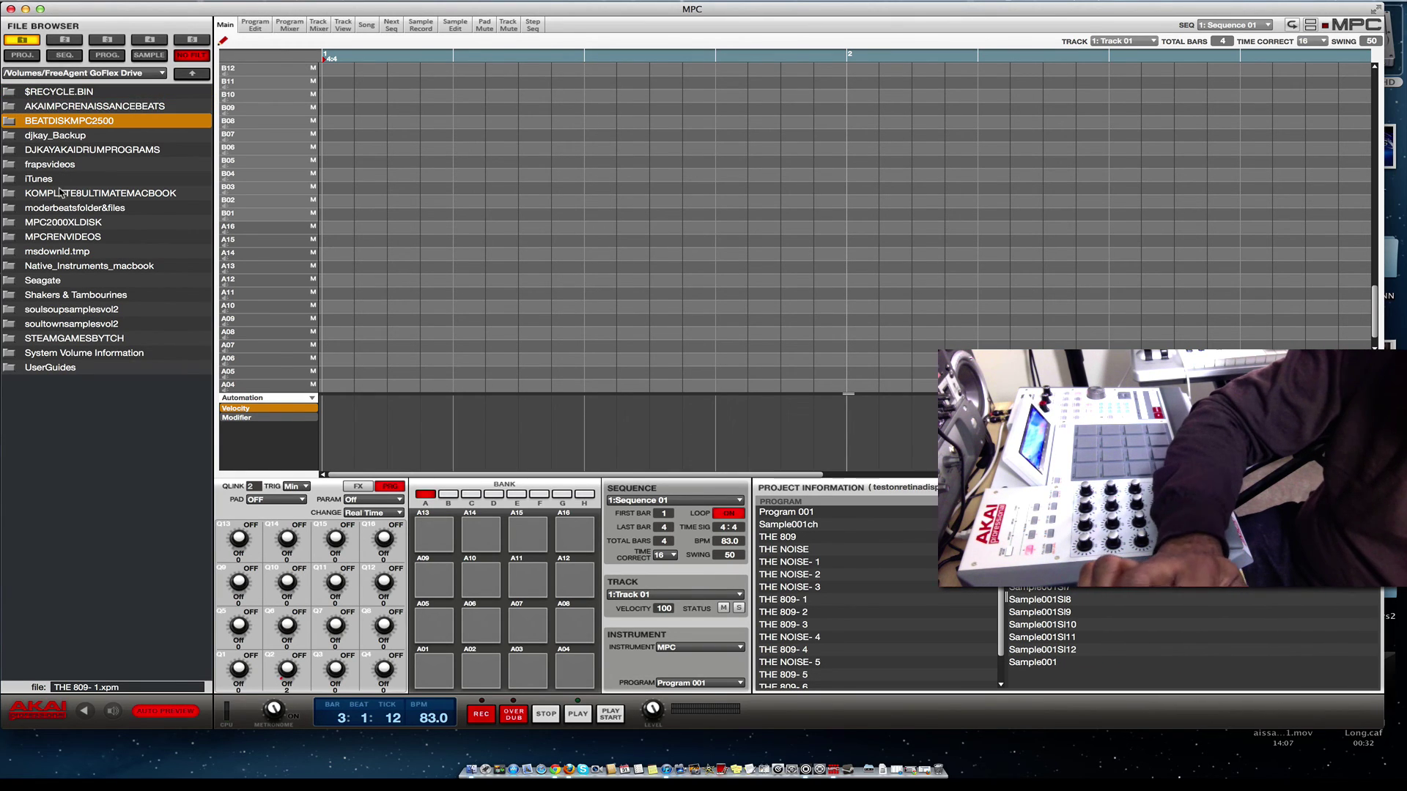
double_click(104, 152)
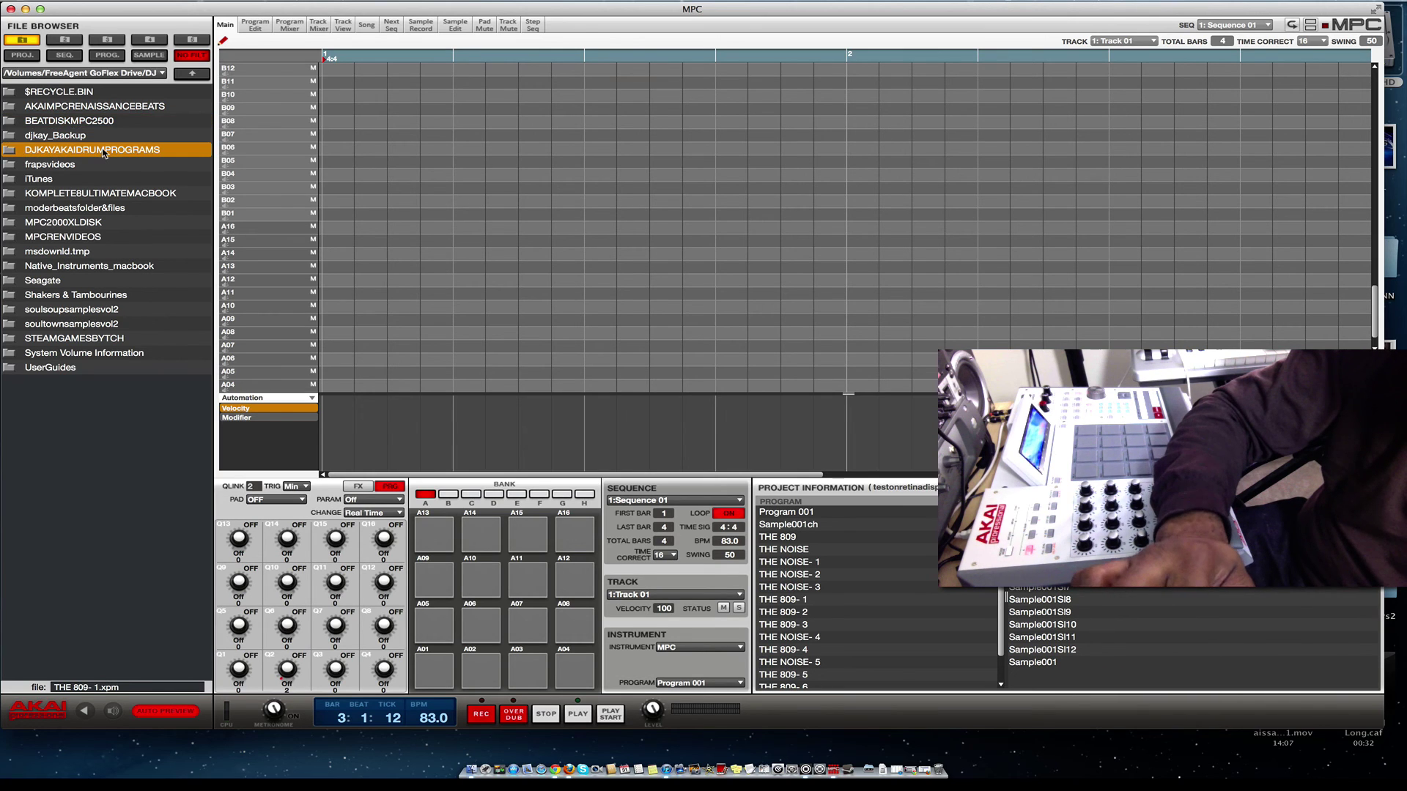
left_click(197, 75)
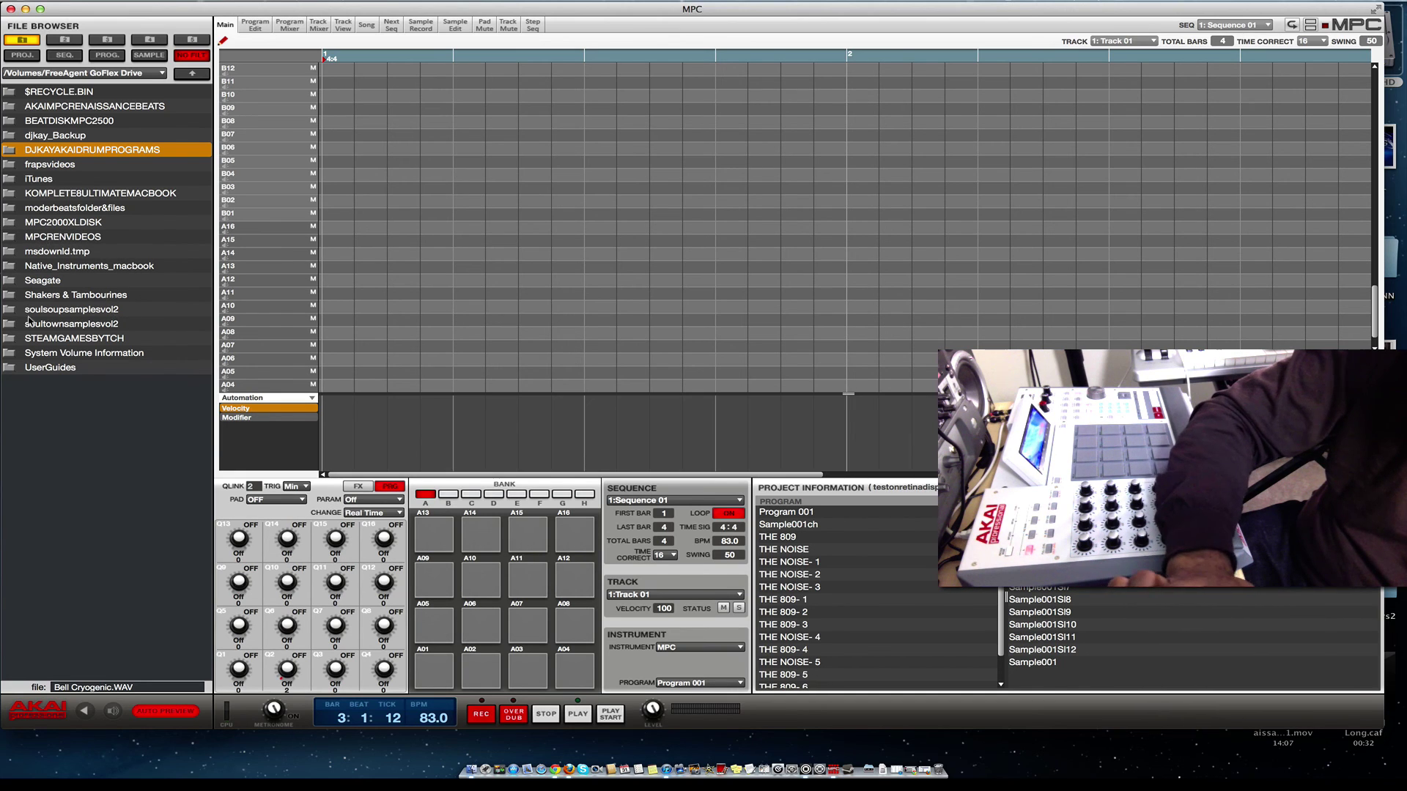
- Open the Native_Instruments_macbook folder to view its library folders and go back up to the drive's root
double_click(73, 268)
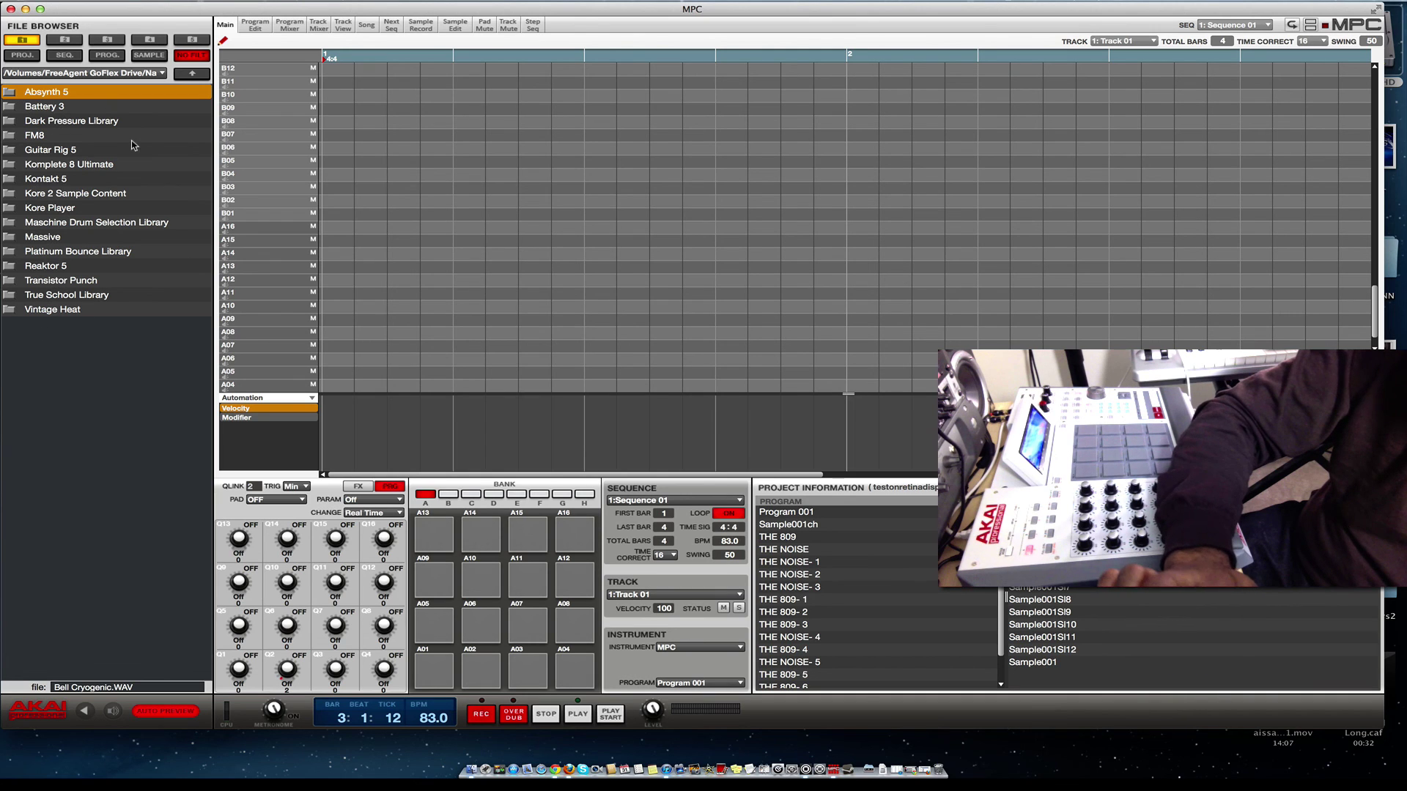
left_click(202, 76)
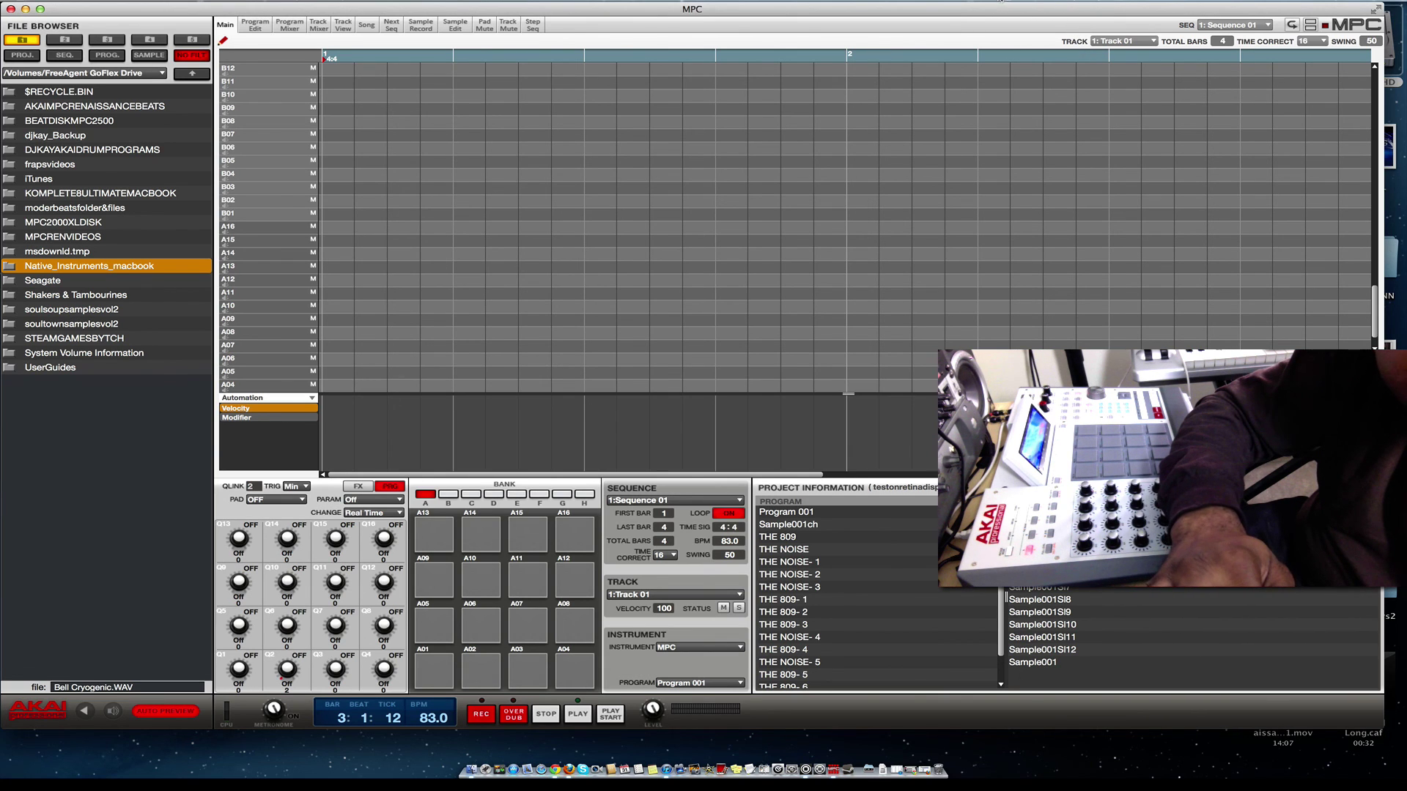
left_click(986, 3)
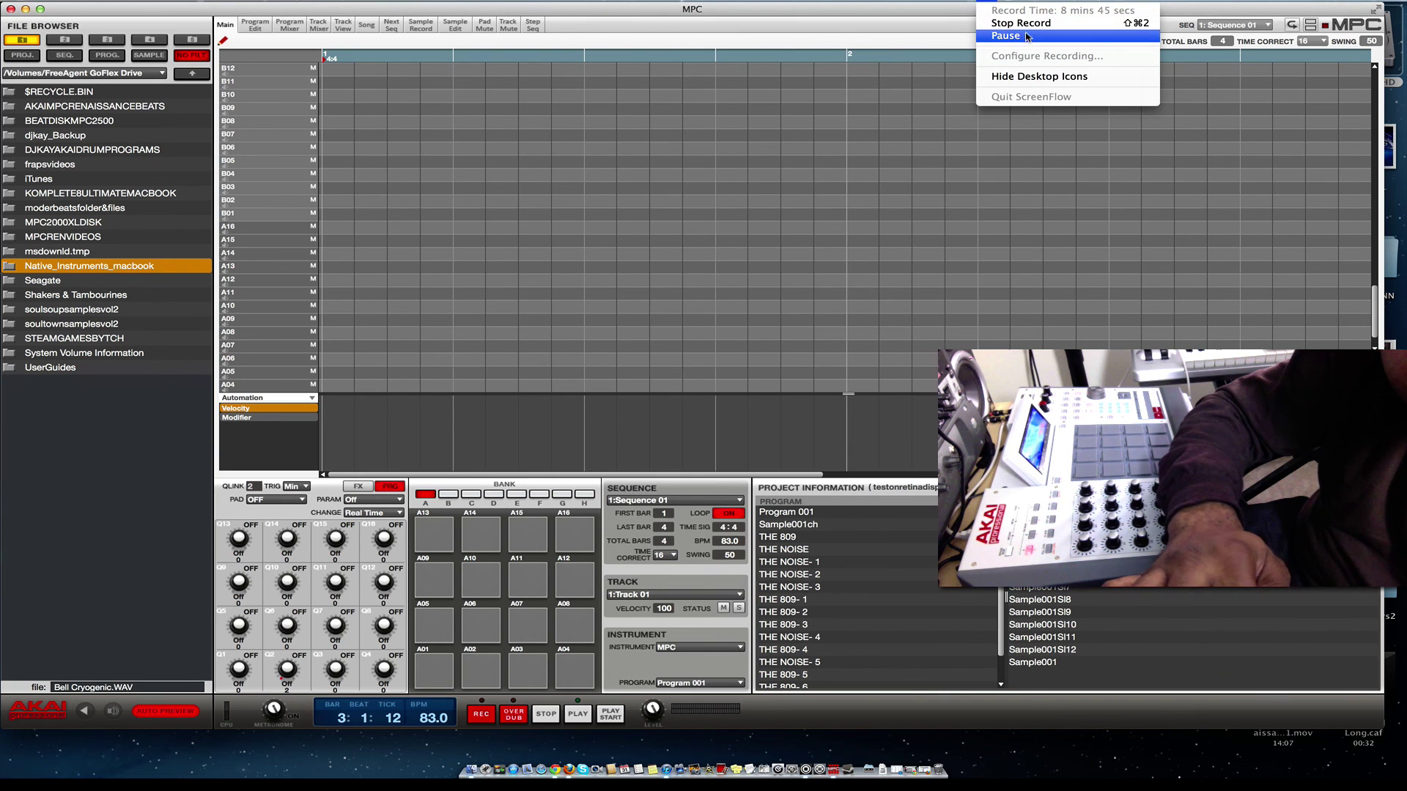